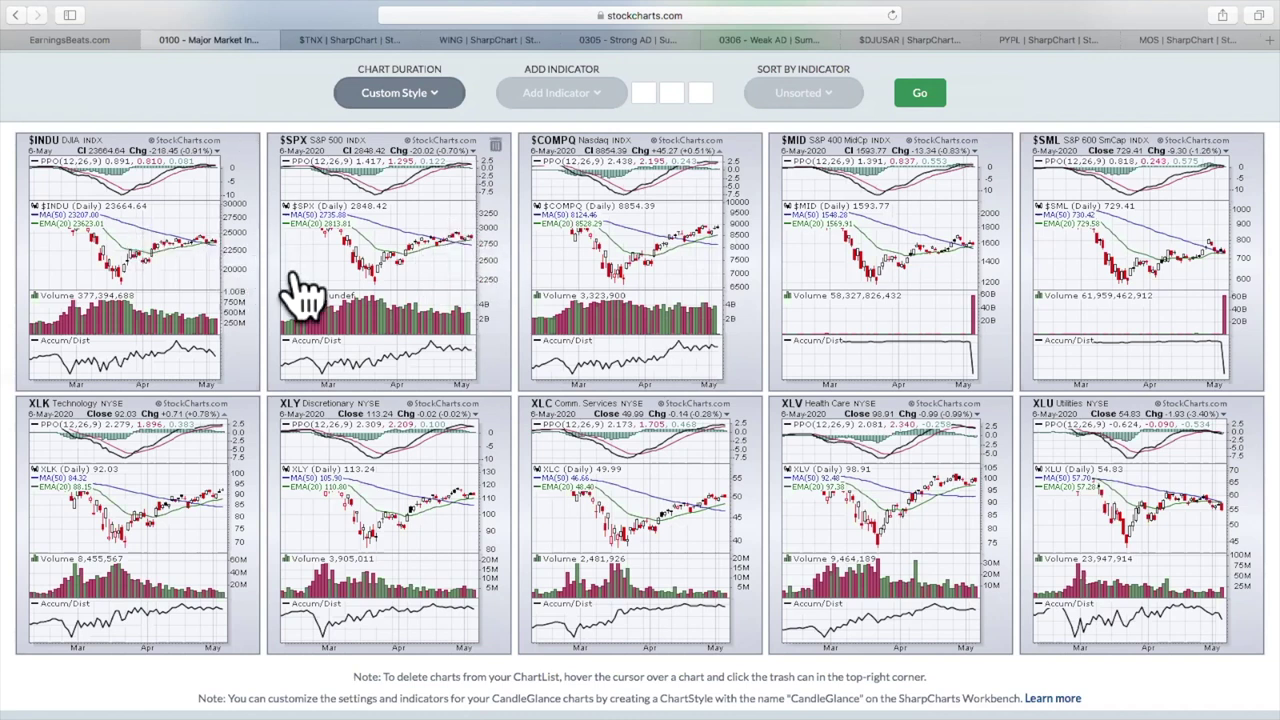
Scroll through the Major Market Indices CandleGlance grid of index and sector ETF charts.
{"action": "scroll", "coordinate": [300, 290], "scroll_direction": "down", "scroll_amount": 2}
{"action": "scroll", "coordinate": [300, 290], "scroll_direction": "up", "scroll_amount": 1}
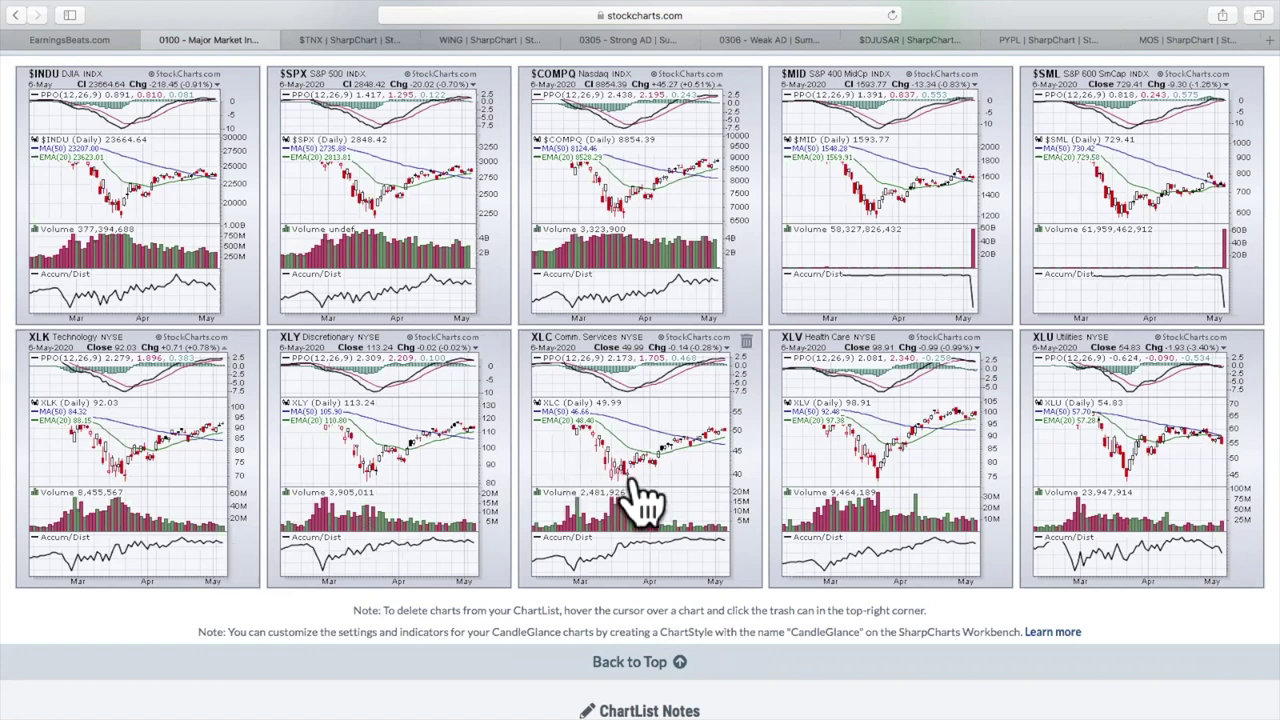
Switch to the $TNX 10-minute chart tab.
{"action": "left_click", "coordinate": [335, 40]}
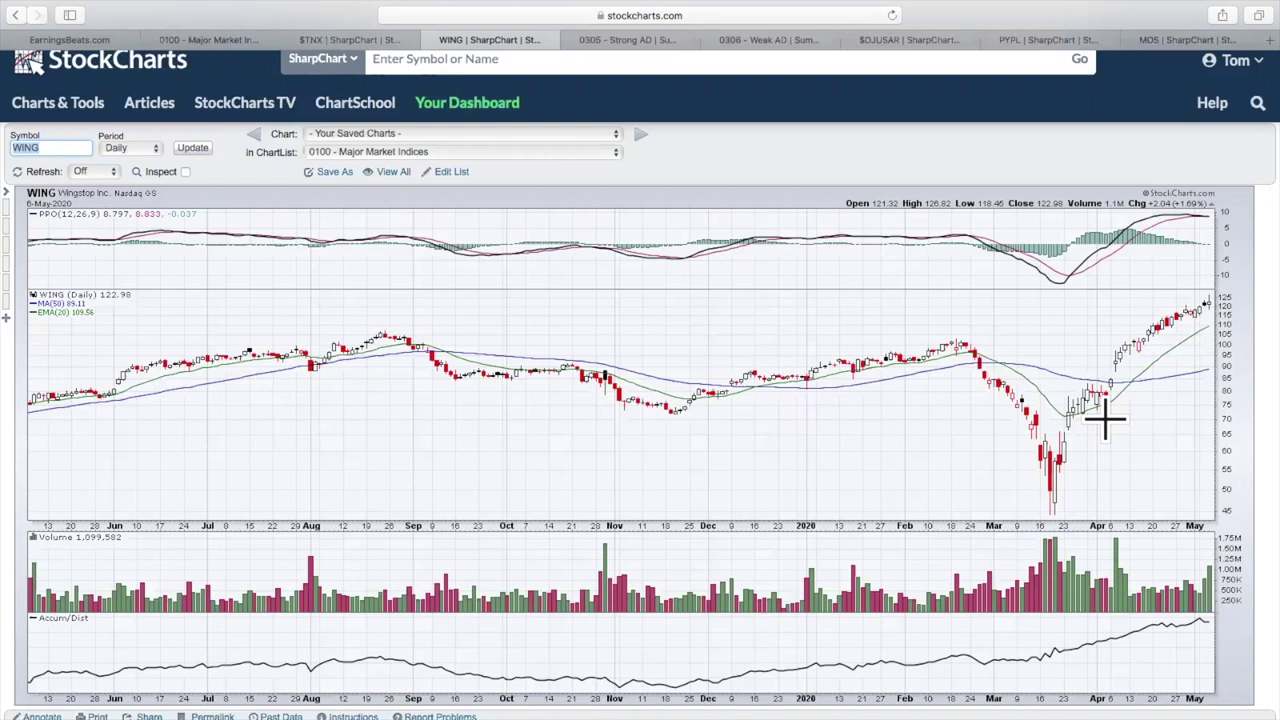
Scroll down the daily WING chart, then switch to the 0305 - Strong AD summary tab.
{"action": "scroll", "coordinate": [1105, 425], "scroll_direction": "down", "scroll_amount": 2}
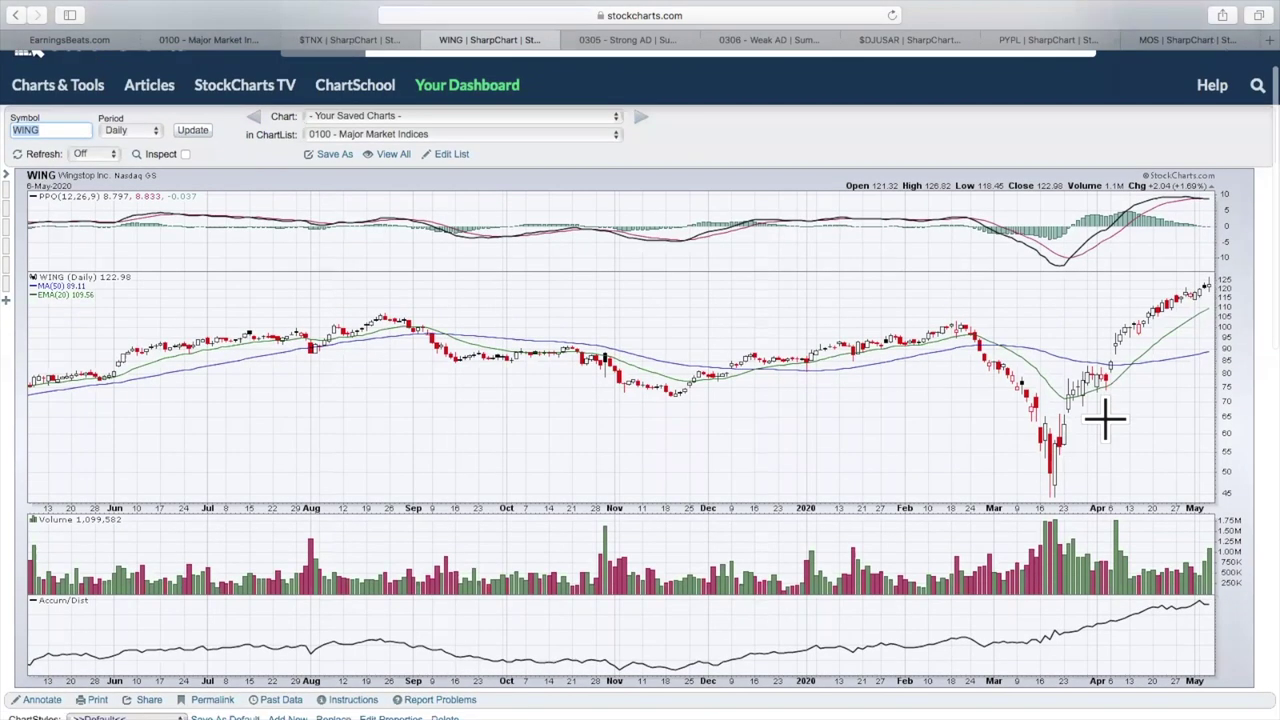
{"action": "scroll", "coordinate": [987, 362], "scroll_direction": "down", "scroll_amount": 1}
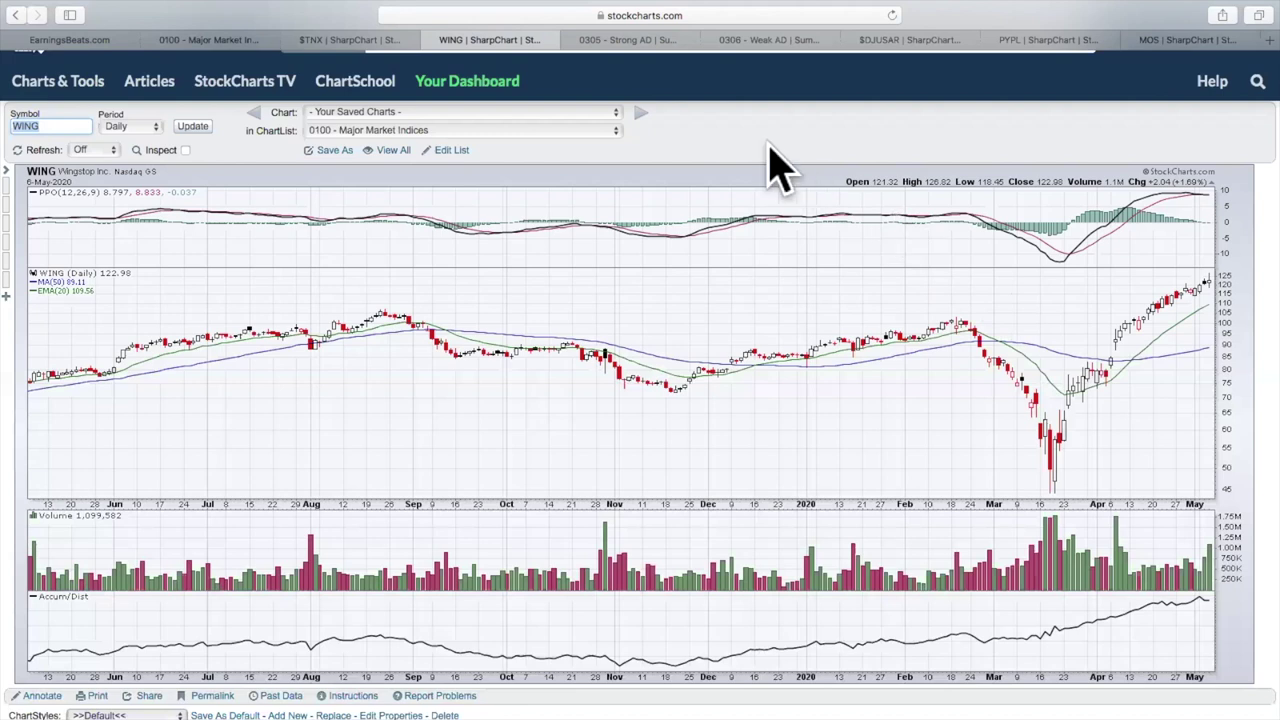
{"action": "left_click", "coordinate": [640, 42]}
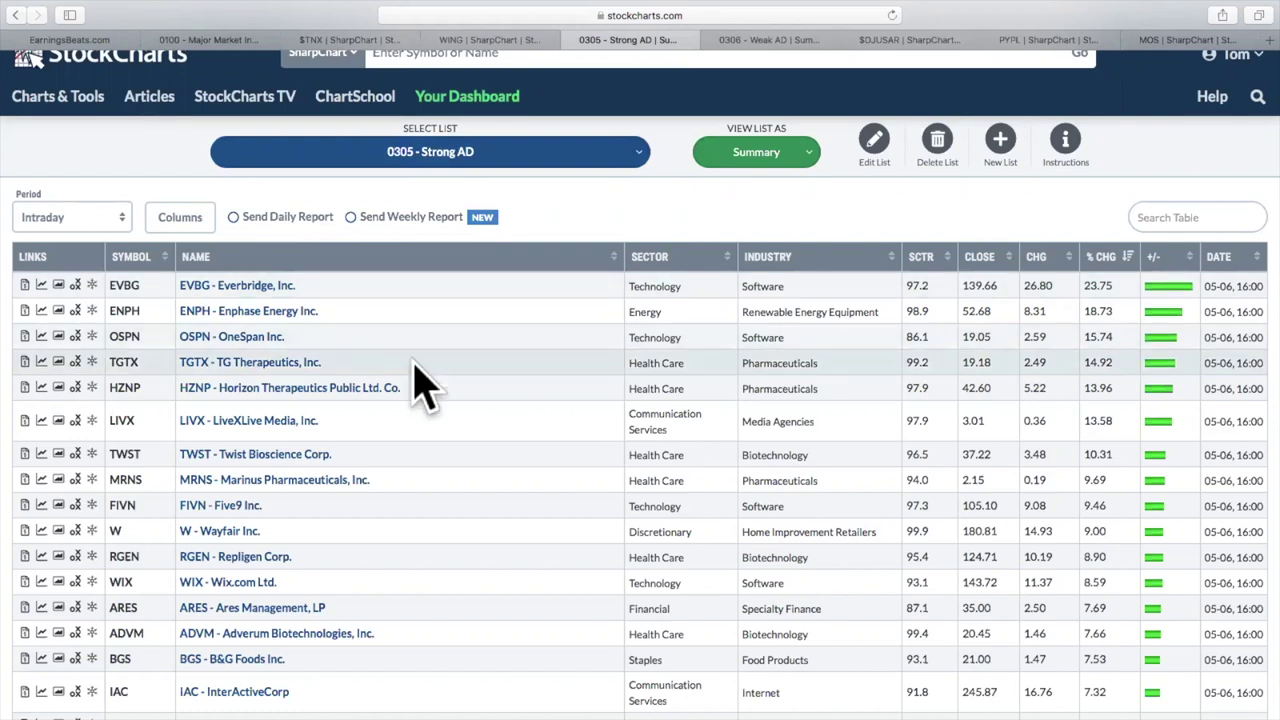
Load the 0306 - Weak AD ChartList from the Select List dropdown.
{"action": "left_click", "coordinate": [492, 155]}
{"action": "left_click", "coordinate": [482, 399]}
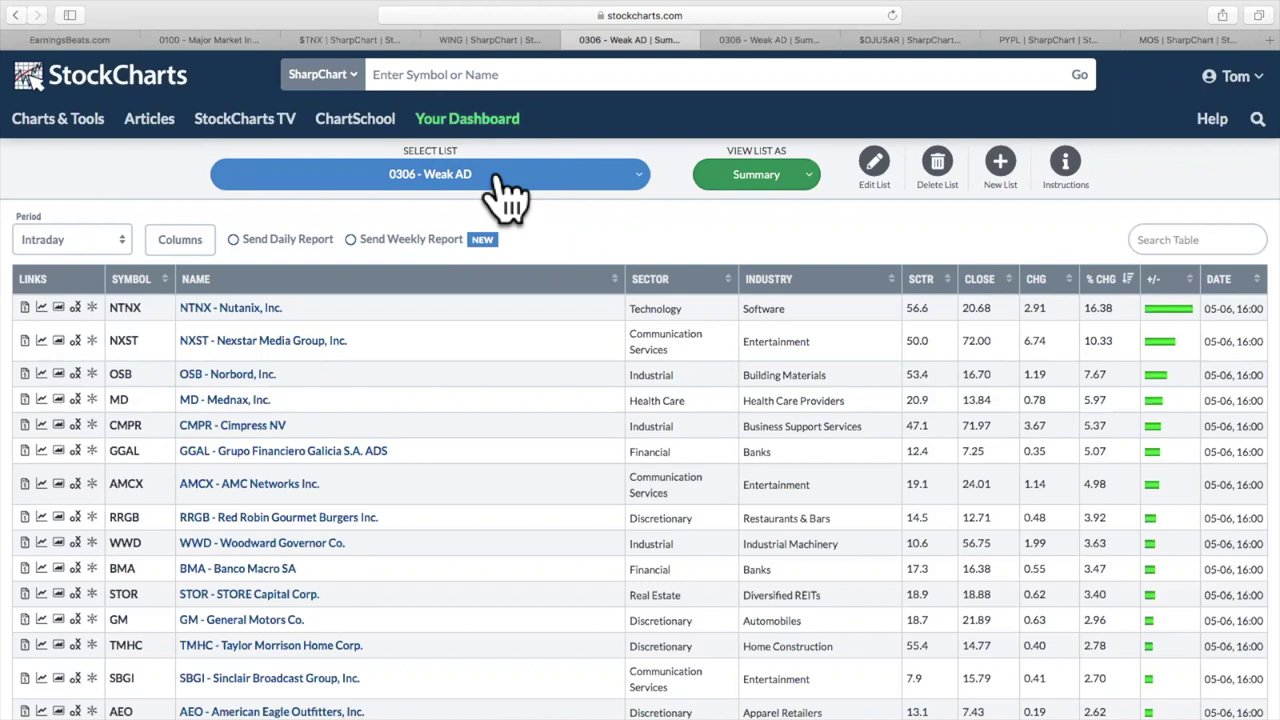
Scroll down the Weak AD table and back up, then bring up the View List As choices.
{"action": "scroll", "coordinate": [620, 245], "scroll_direction": "down", "scroll_amount": 2}
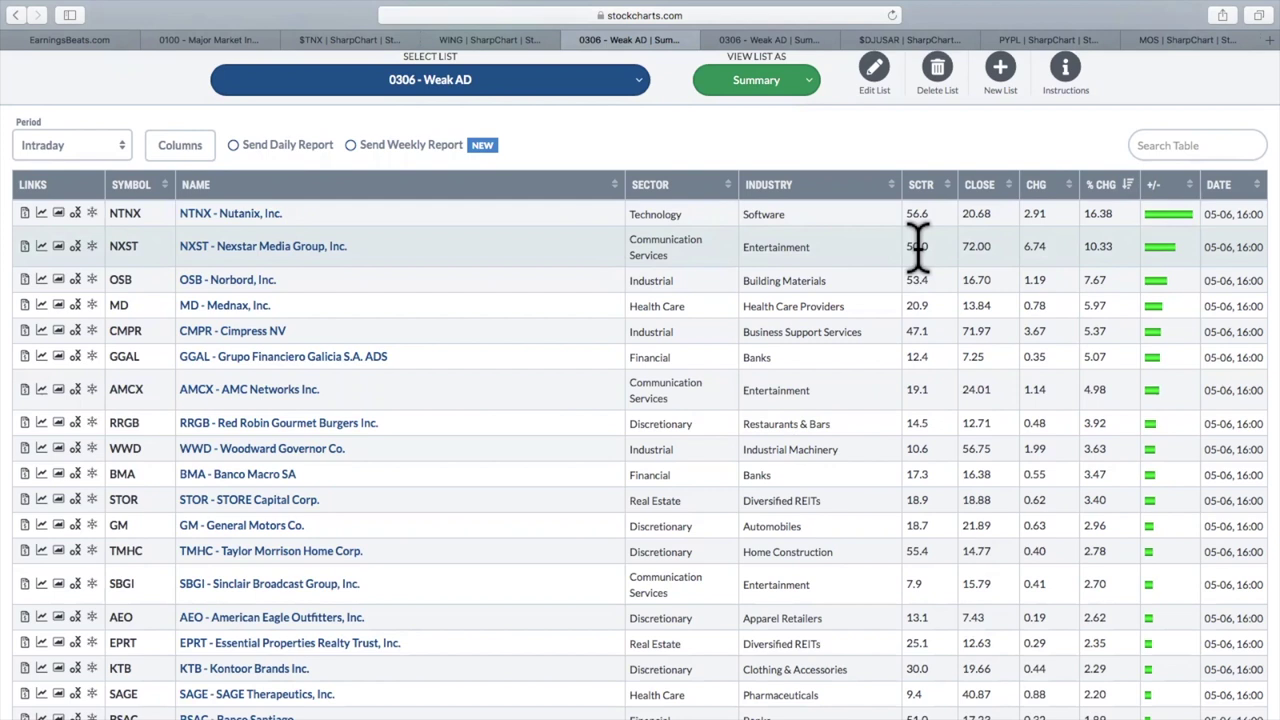
{"action": "scroll", "coordinate": [915, 245], "scroll_direction": "down", "scroll_amount": 1}
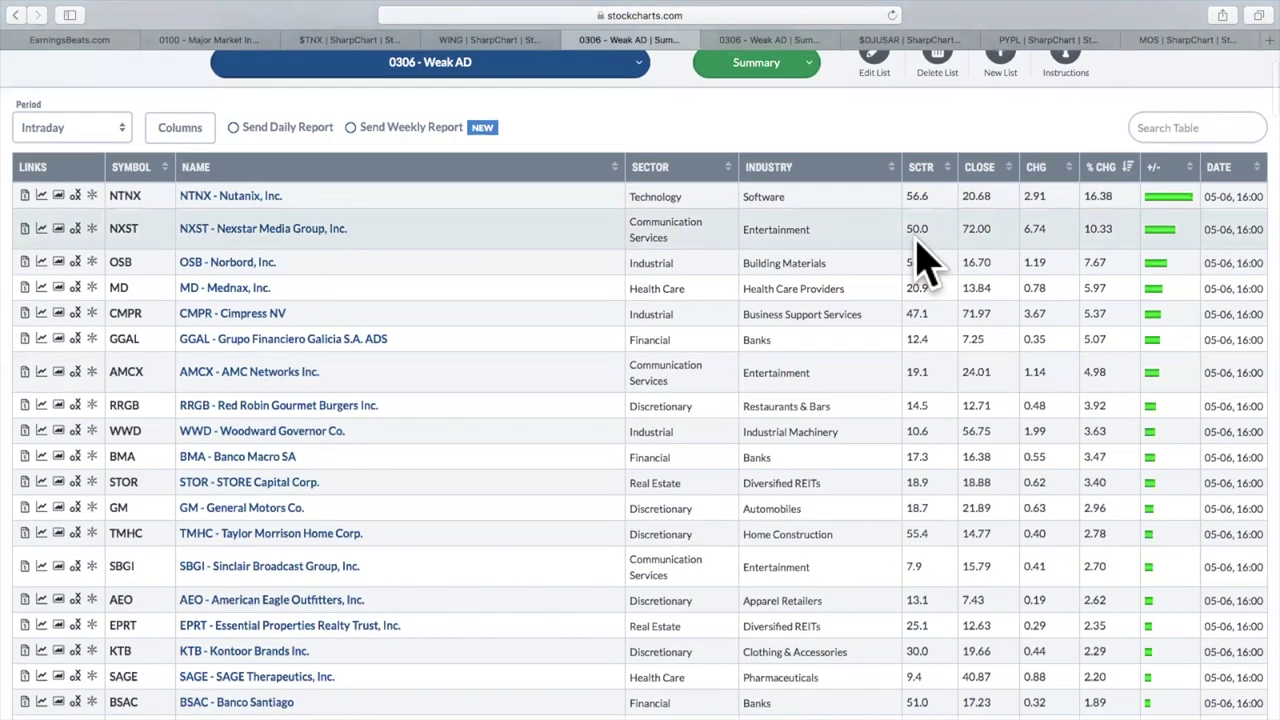
{"action": "scroll", "coordinate": [920, 260], "scroll_direction": "down", "scroll_amount": 2}
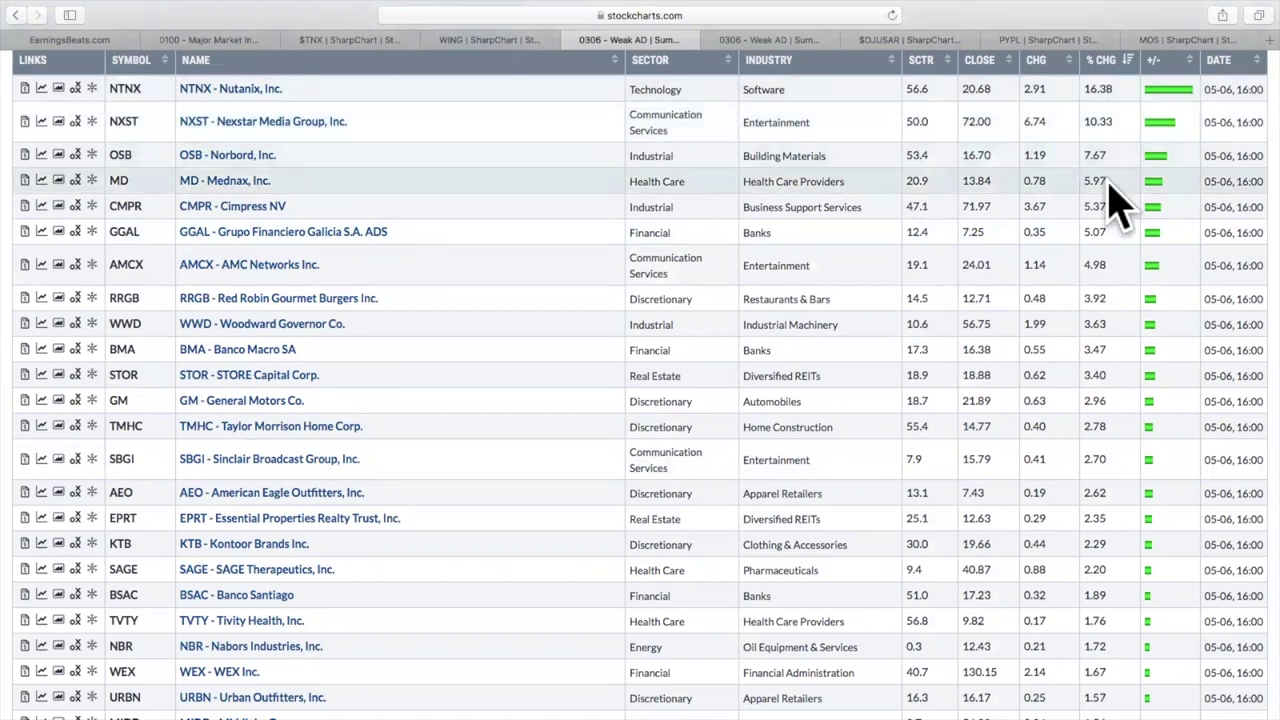
{"action": "scroll", "coordinate": [1097, 234], "scroll_direction": "up", "scroll_amount": 1}
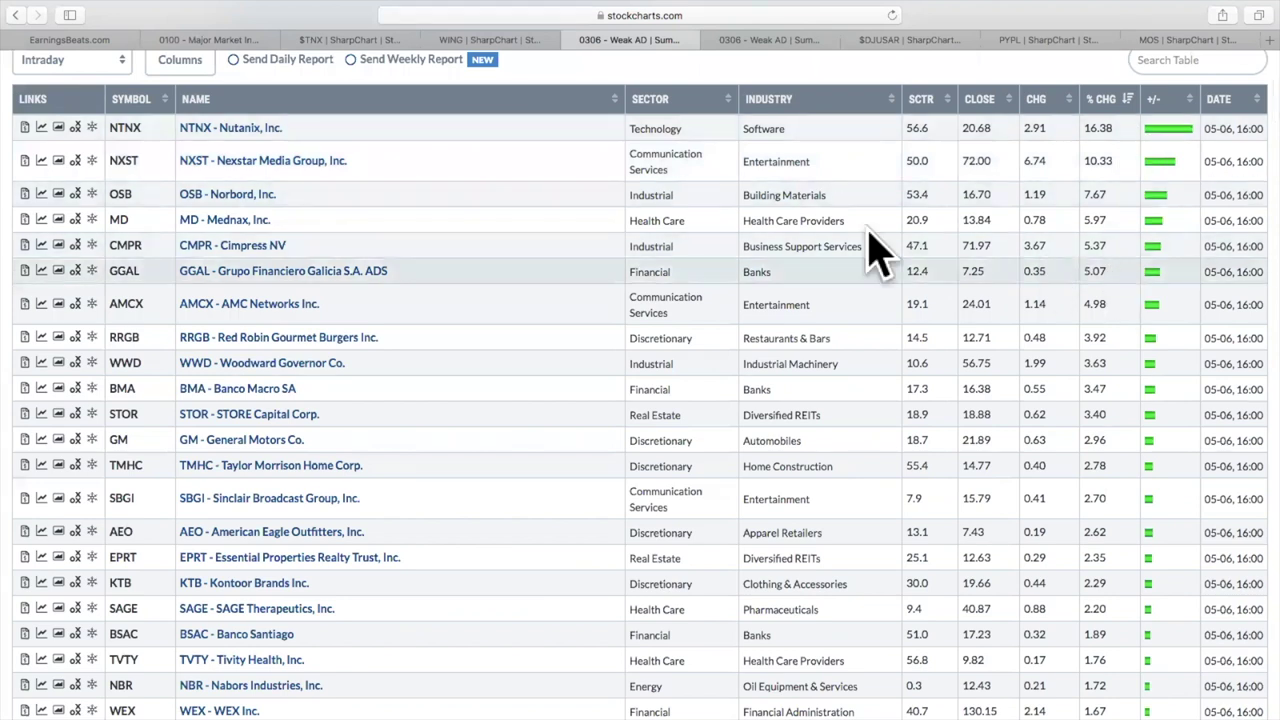
{"action": "scroll", "coordinate": [870, 250], "scroll_direction": "up", "scroll_amount": 5}
{"action": "left_click", "coordinate": [760, 178]}
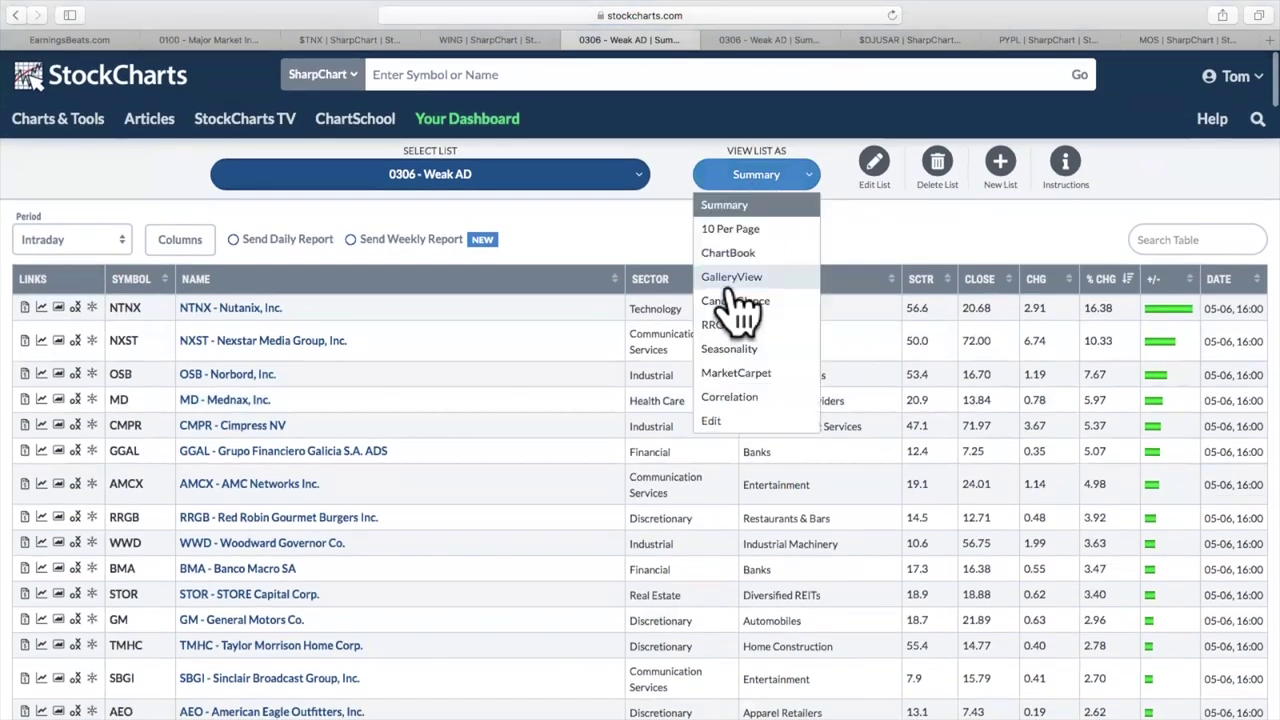
Show the Weak AD list in Edit view and highlight its 'Charts in List: 268 of 500' count.
{"action": "left_click", "coordinate": [720, 422]}
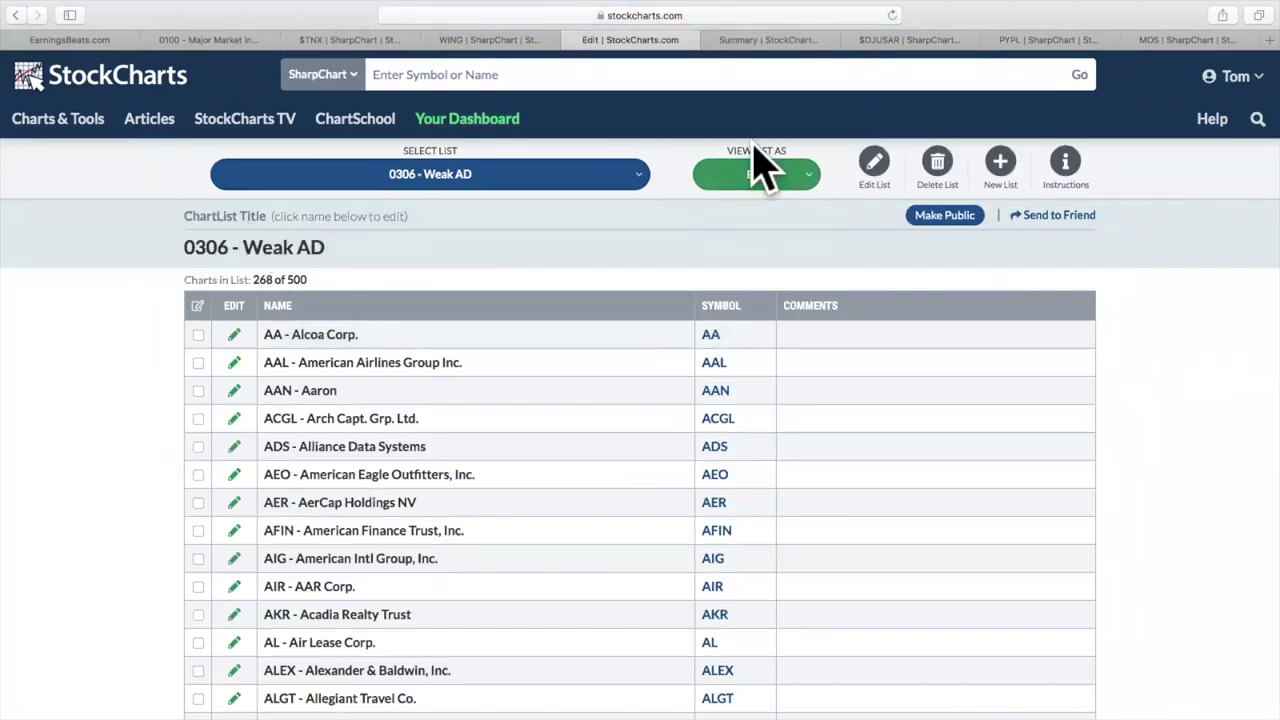
{"action": "left_click_drag", "start_coordinate": [252, 280], "coordinate": [311, 282]}
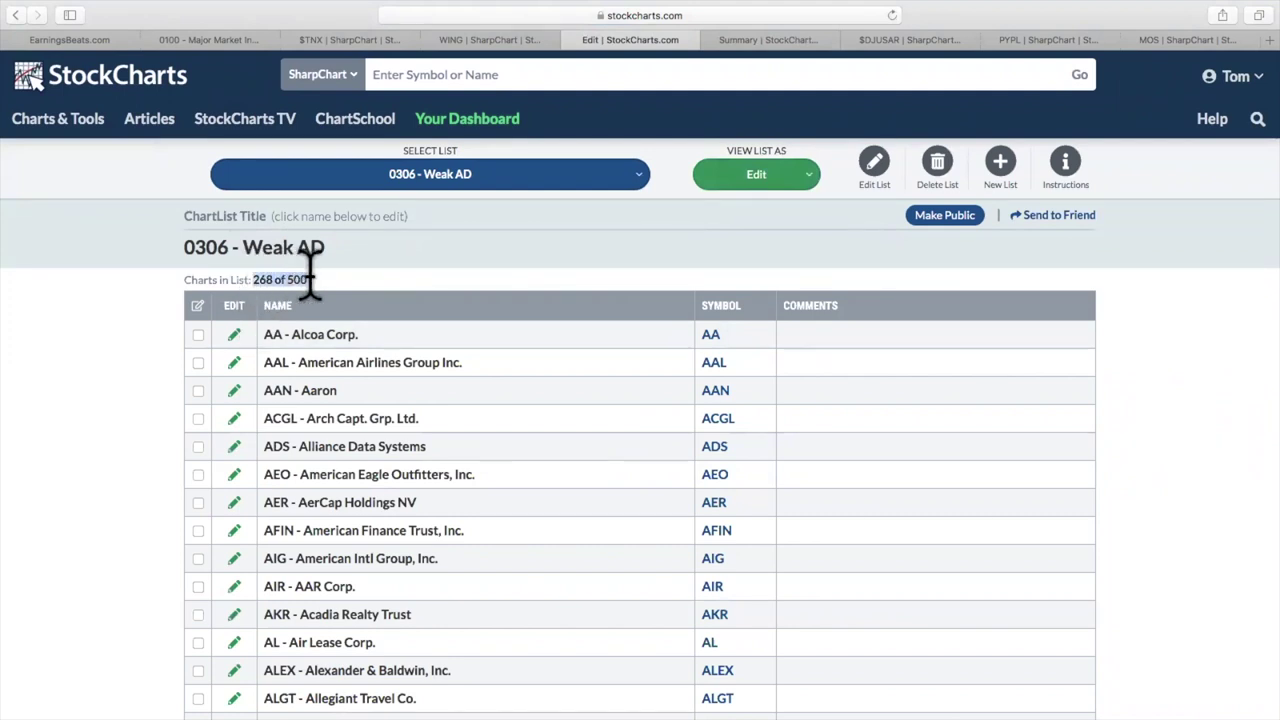
{"action": "left_click", "coordinate": [250, 282]}
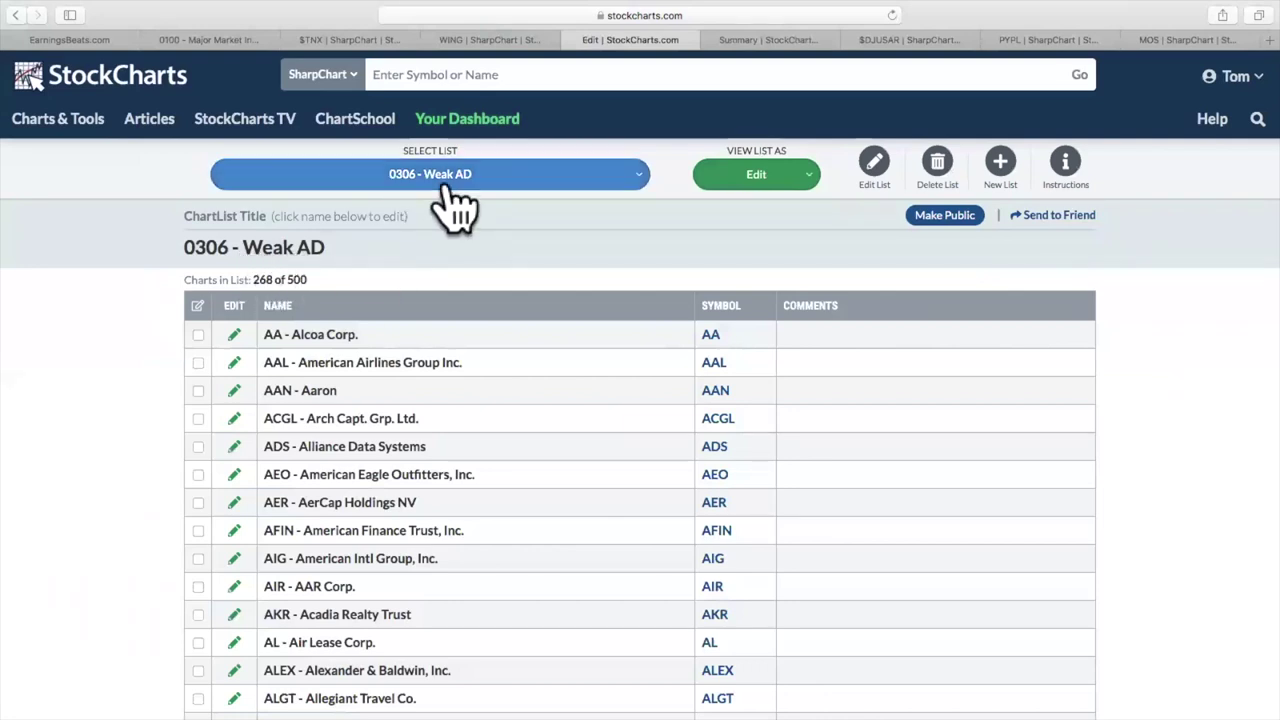
{"action": "left_click", "coordinate": [750, 180]}
Return to Summary view and load the 0305 - Strong AD ChartList.
{"action": "left_click", "coordinate": [752, 206]}
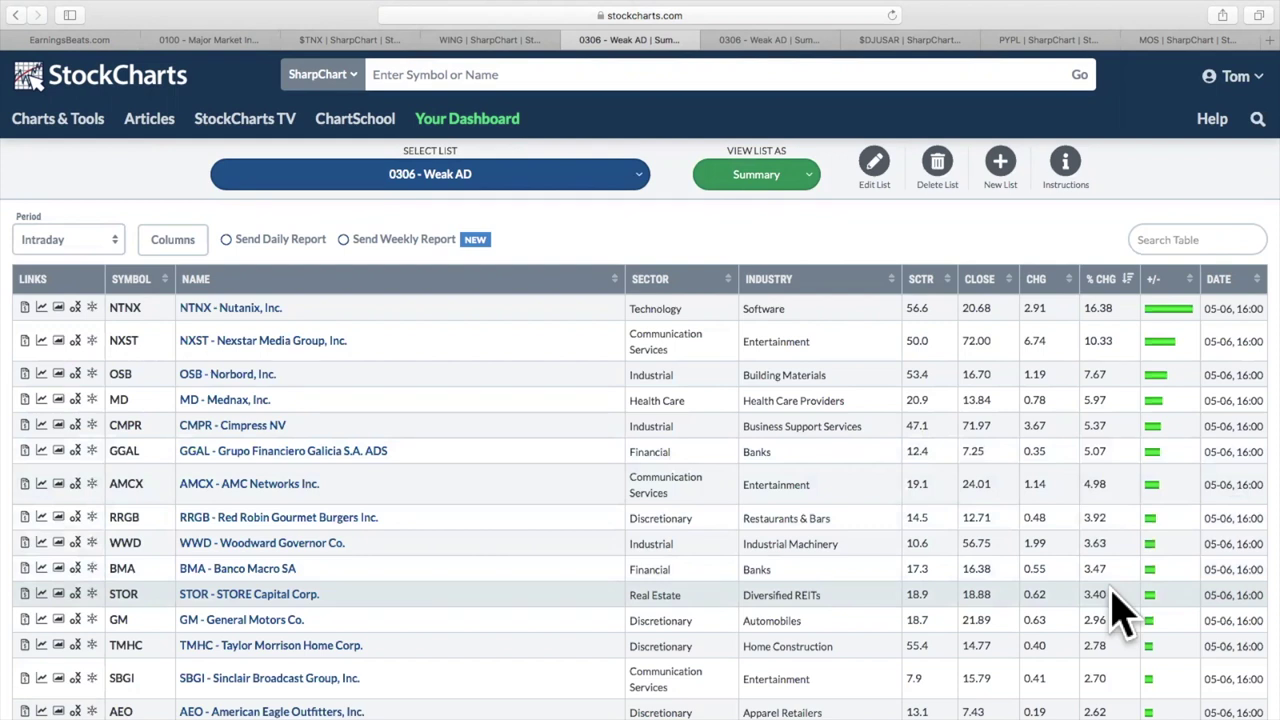
{"action": "left_click", "coordinate": [497, 192]}
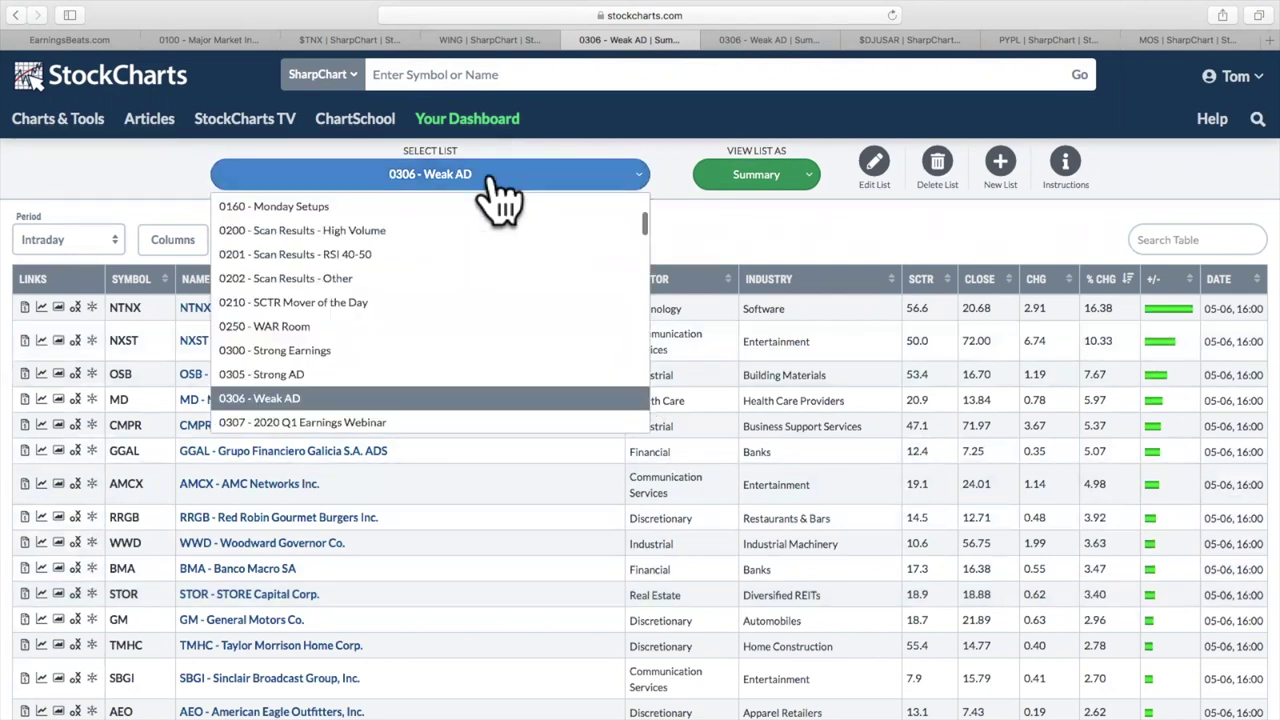
{"action": "left_click", "coordinate": [408, 374]}
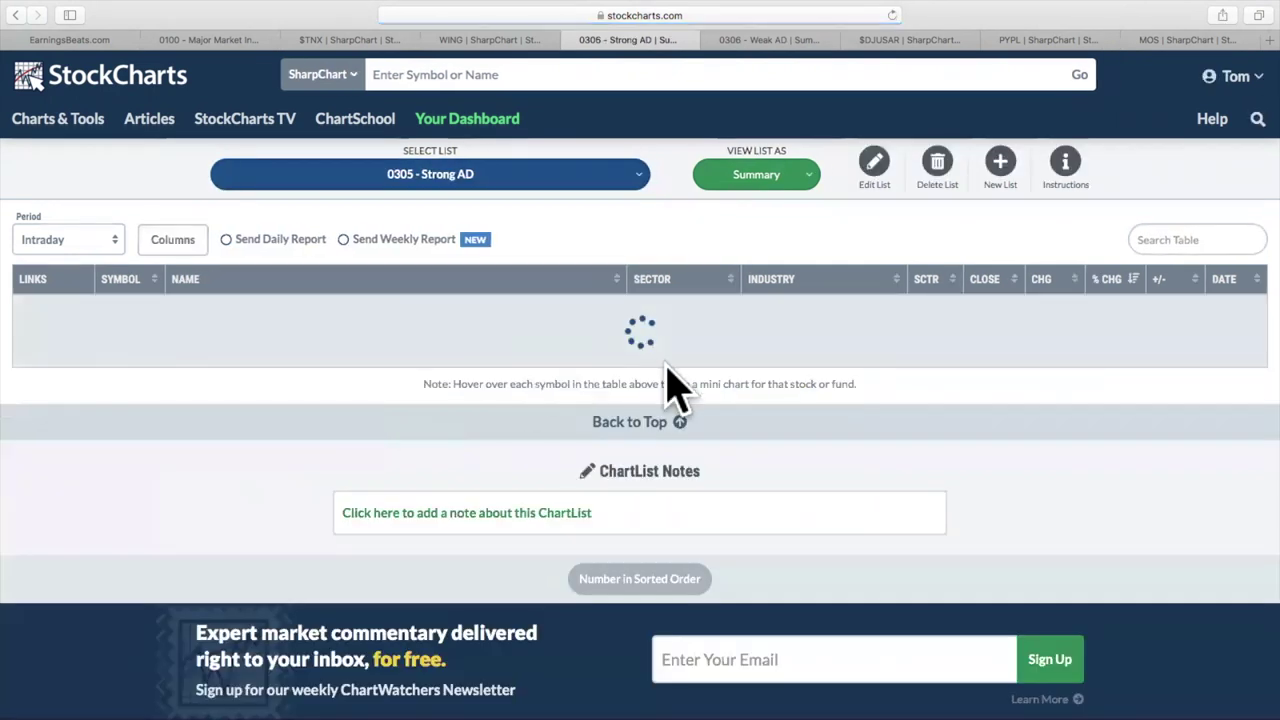
Scroll down through the Strong AD stocks ranked by % CHG, then back toward EVBG at the top.
{"action": "scroll", "coordinate": [1000, 355], "scroll_direction": "down", "scroll_amount": 1}
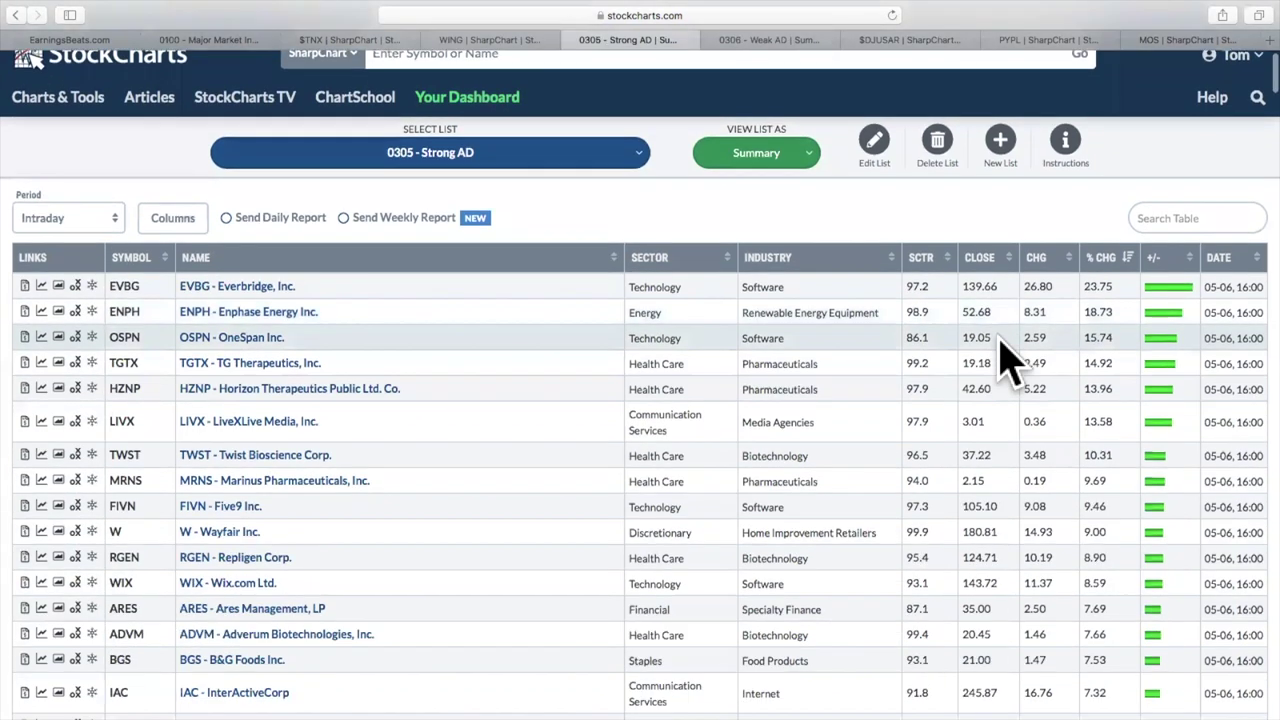
{"action": "scroll", "coordinate": [1010, 355], "scroll_direction": "down", "scroll_amount": 3}
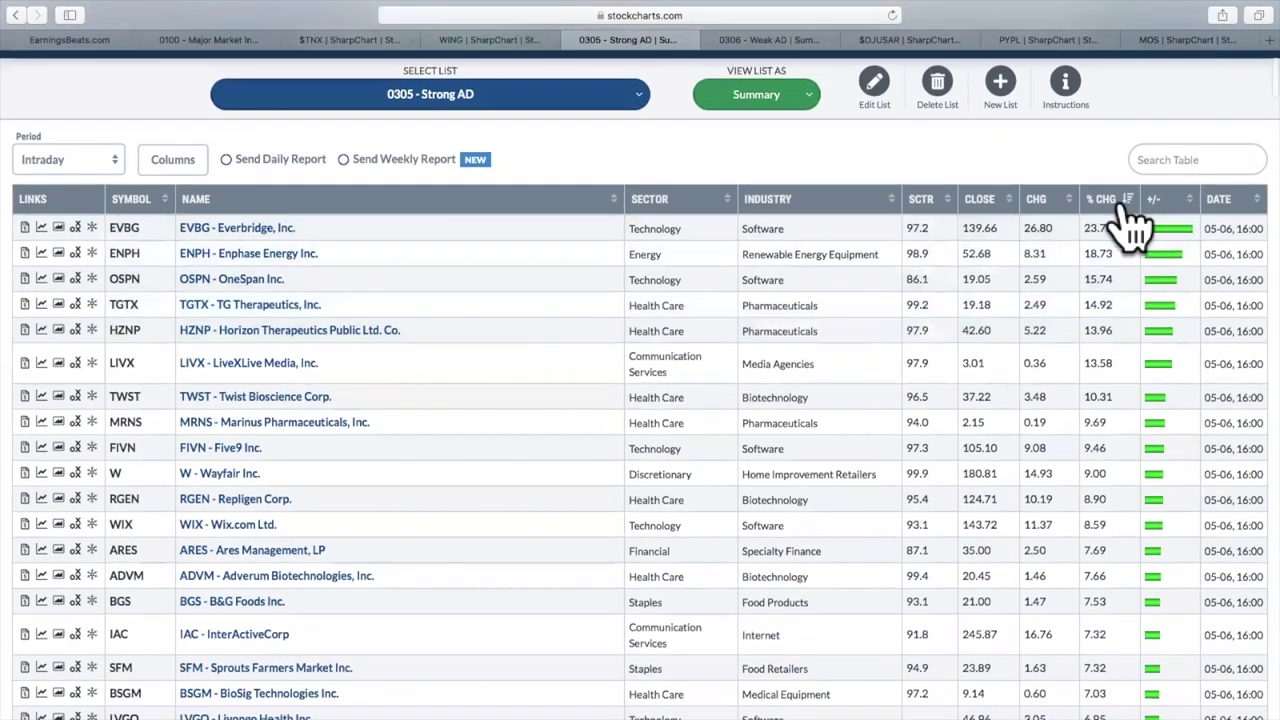
{"action": "scroll", "coordinate": [1105, 275], "scroll_direction": "down", "scroll_amount": 5}
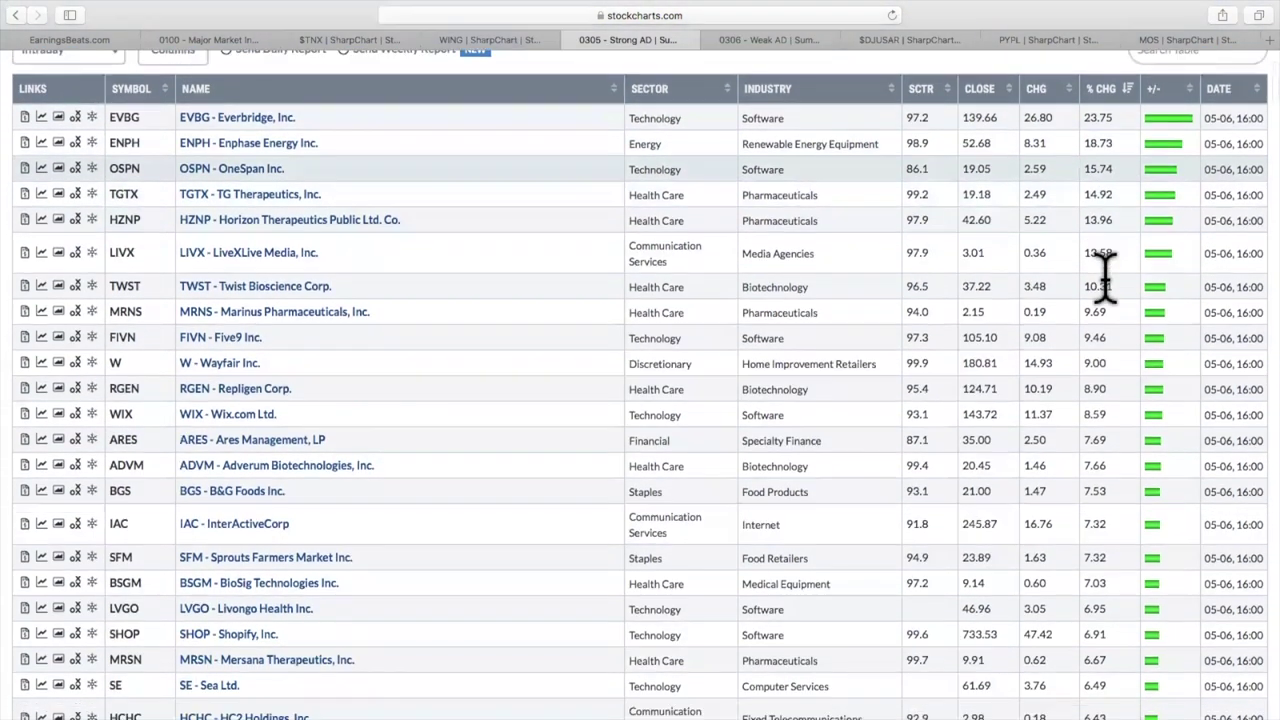
{"action": "scroll", "coordinate": [1105, 270], "scroll_direction": "down", "scroll_amount": 1}
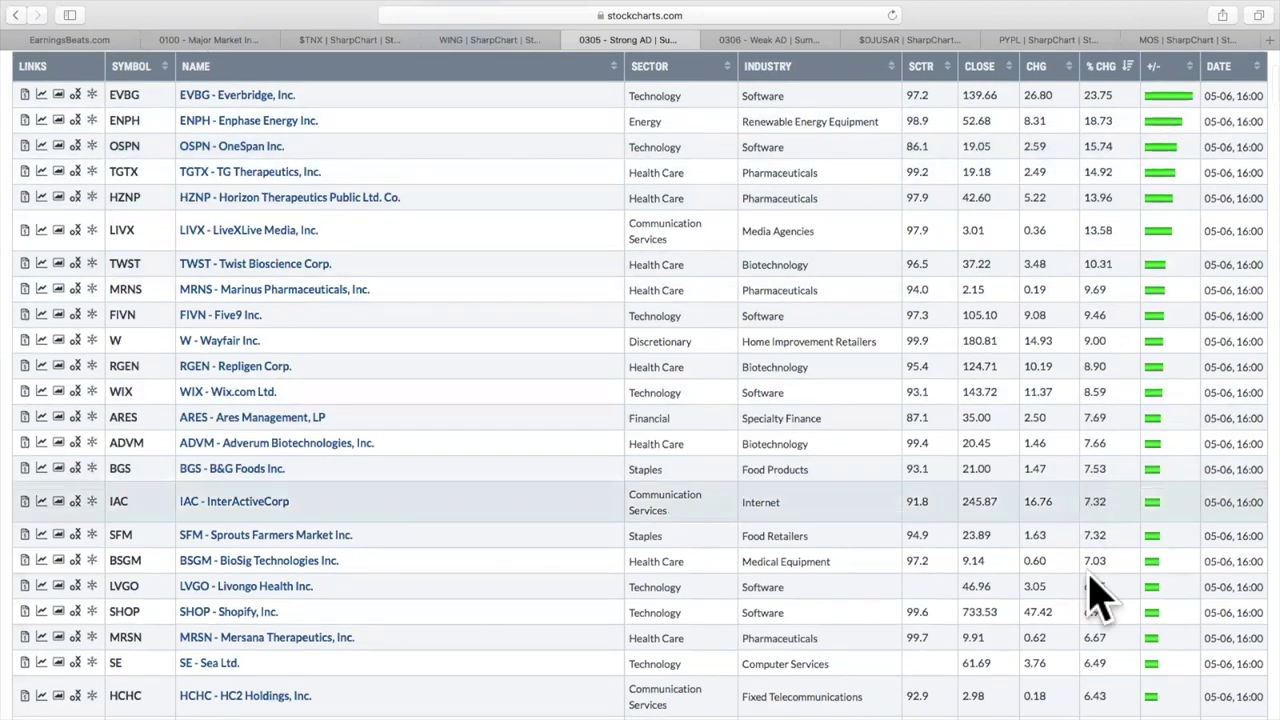
{"action": "scroll", "coordinate": [1088, 600], "scroll_direction": "down", "scroll_amount": 5}
{"action": "scroll", "coordinate": [1088, 600], "scroll_direction": "down", "scroll_amount": 8}
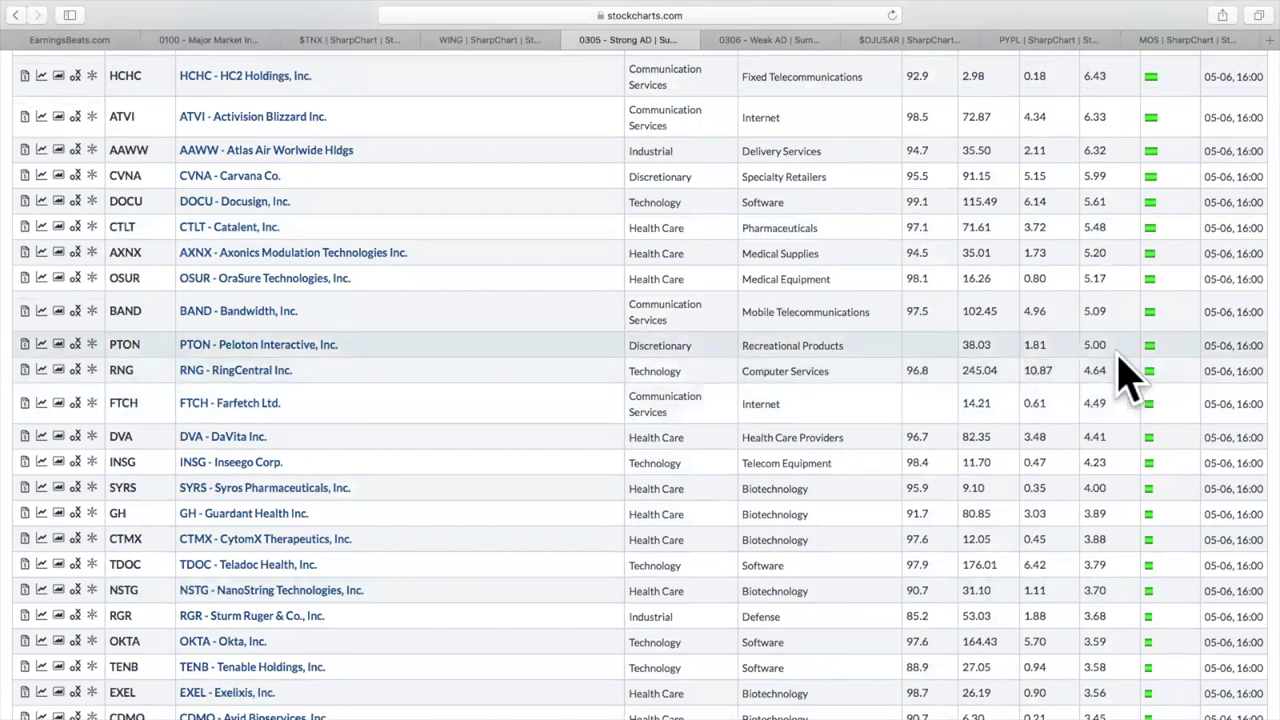
{"action": "scroll", "coordinate": [1120, 375], "scroll_direction": "up", "scroll_amount": 15}
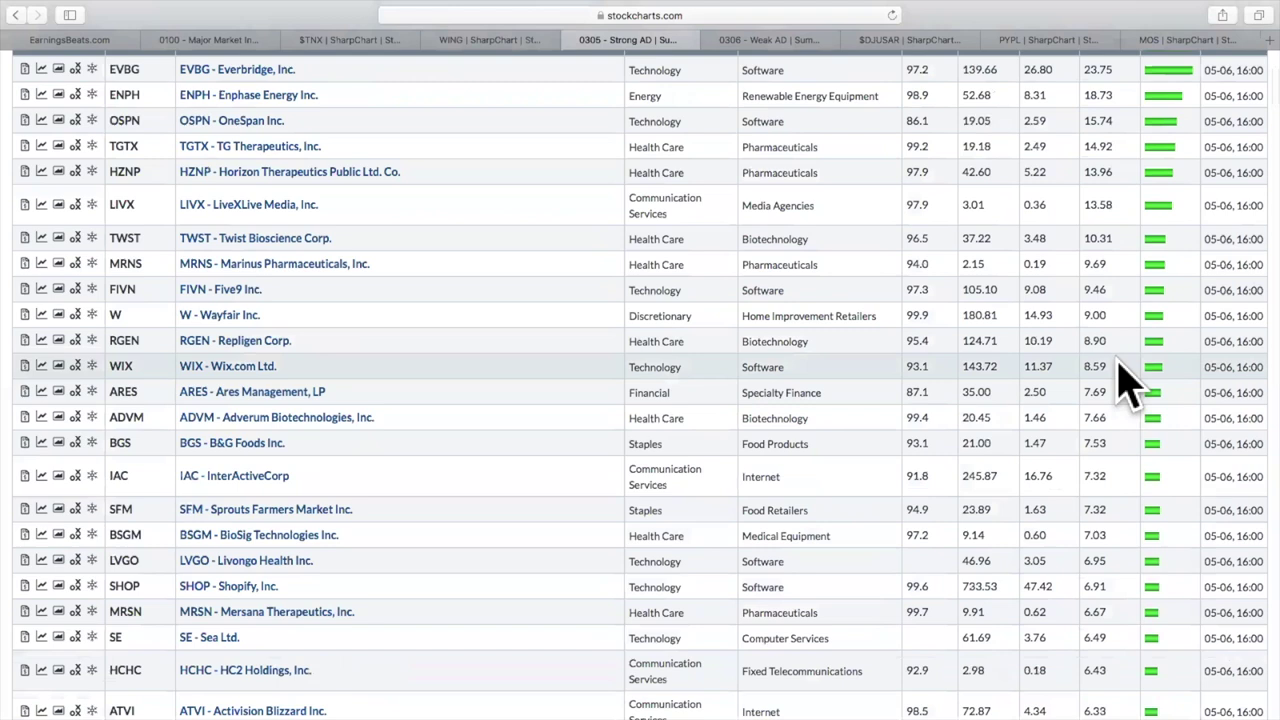
{"action": "scroll", "coordinate": [1125, 380], "scroll_direction": "down", "scroll_amount": 5}
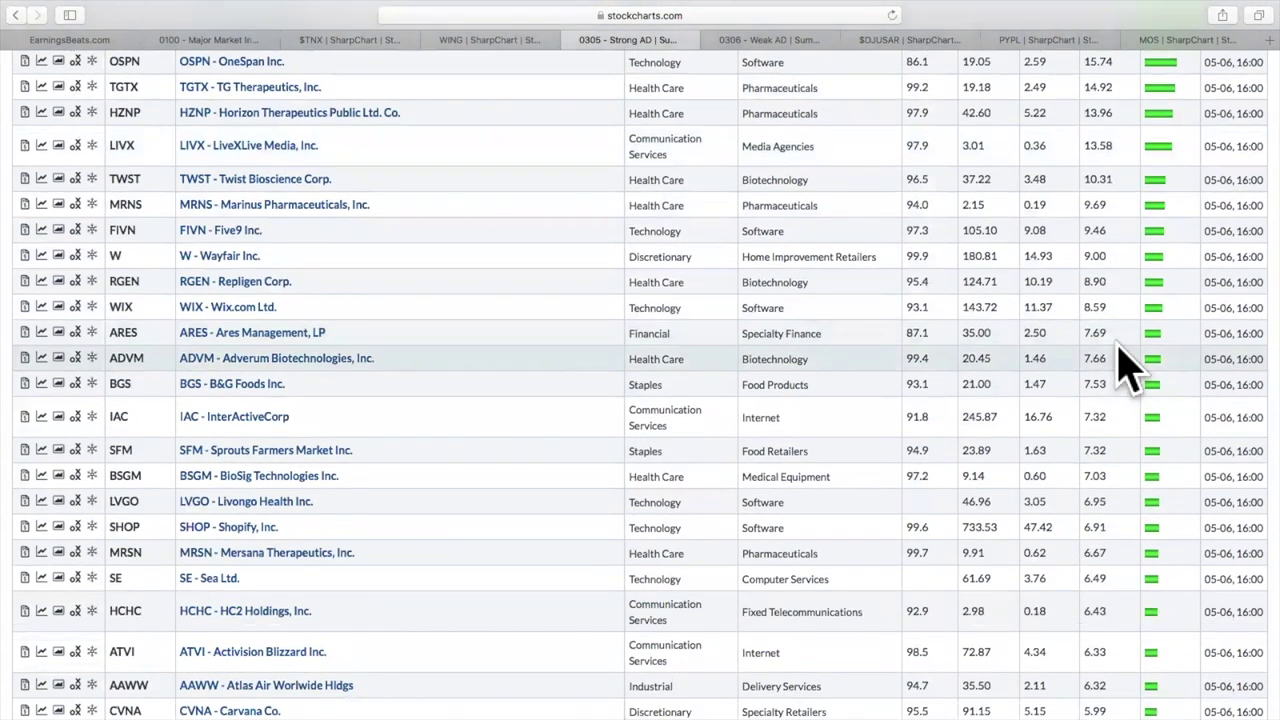
{"action": "scroll", "coordinate": [1125, 370], "scroll_direction": "down", "scroll_amount": 5}
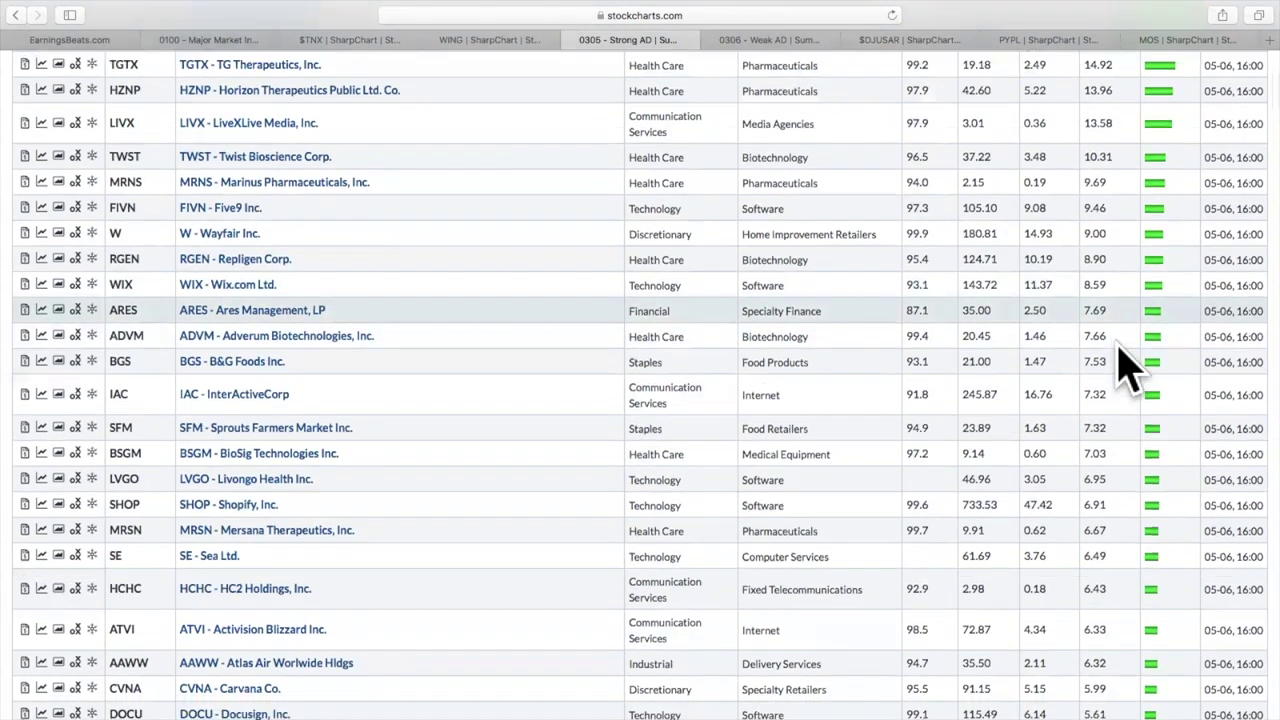
{"action": "scroll", "coordinate": [1125, 370], "scroll_direction": "down", "scroll_amount": 3}
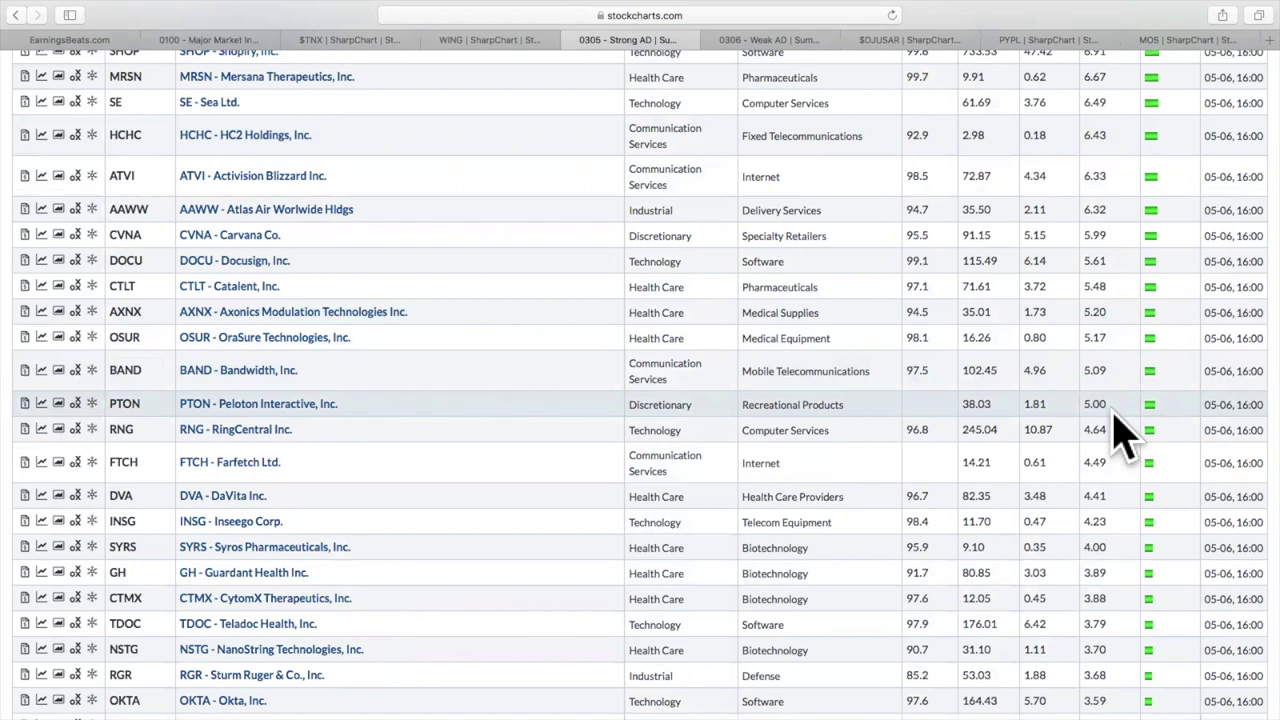
{"action": "scroll", "coordinate": [1120, 435], "scroll_direction": "down", "scroll_amount": 7}
{"action": "scroll", "coordinate": [1106, 445], "scroll_direction": "down", "scroll_amount": 2}
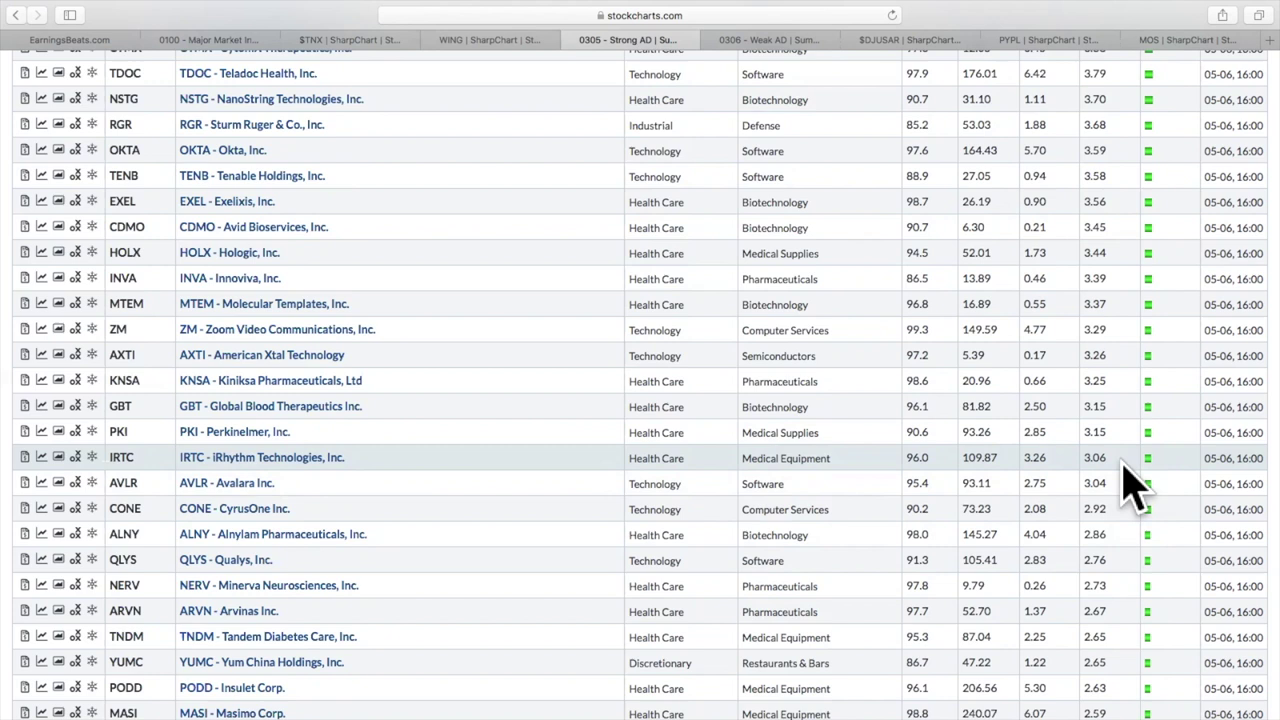
{"action": "scroll", "coordinate": [1130, 485], "scroll_direction": "up", "scroll_amount": 10}
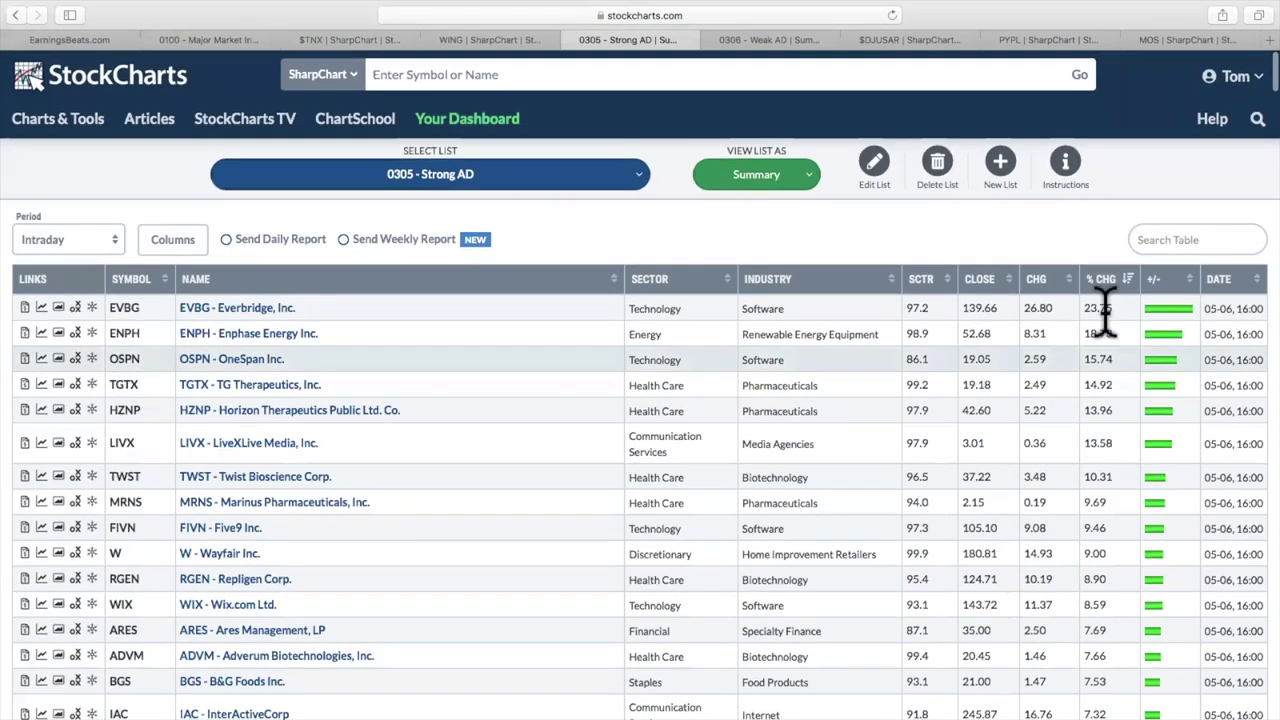
Sort the Strong AD table by % CHG ascending, led by GNMK at -14.64%, and scan the losers.
{"action": "left_click", "coordinate": [1103, 280]}
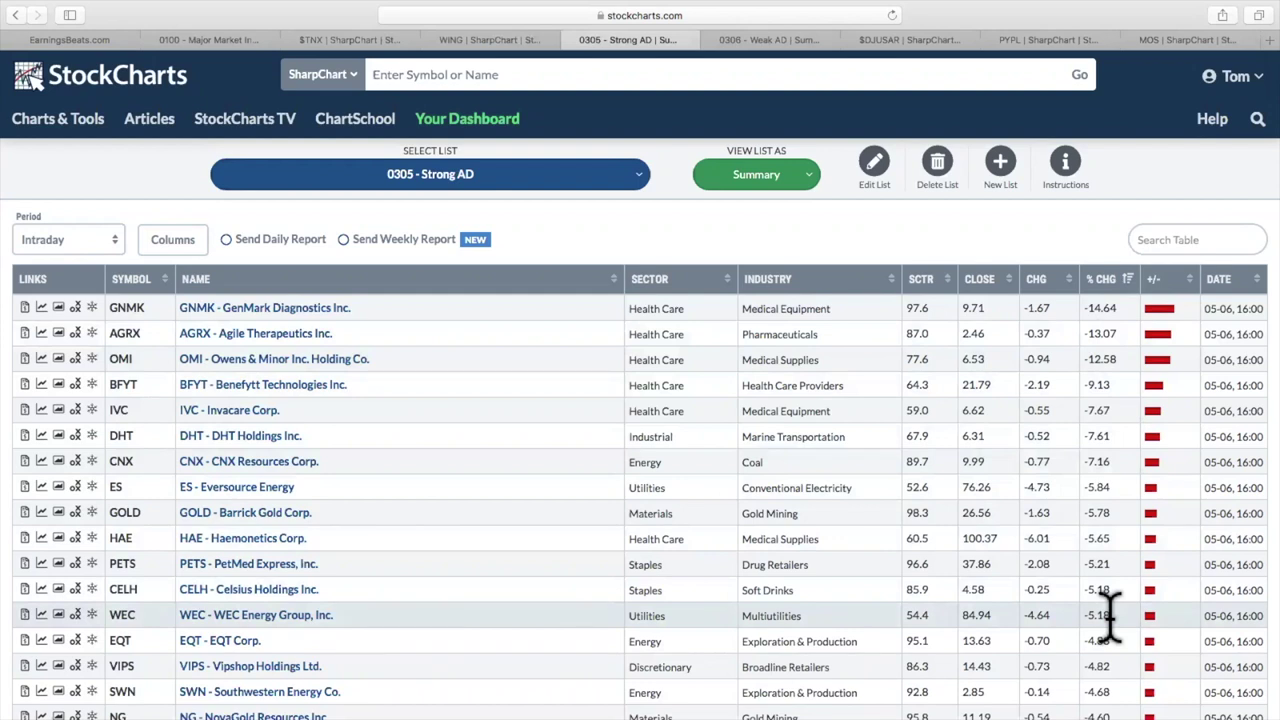
{"action": "scroll", "coordinate": [1105, 640], "scroll_direction": "down", "scroll_amount": 5}
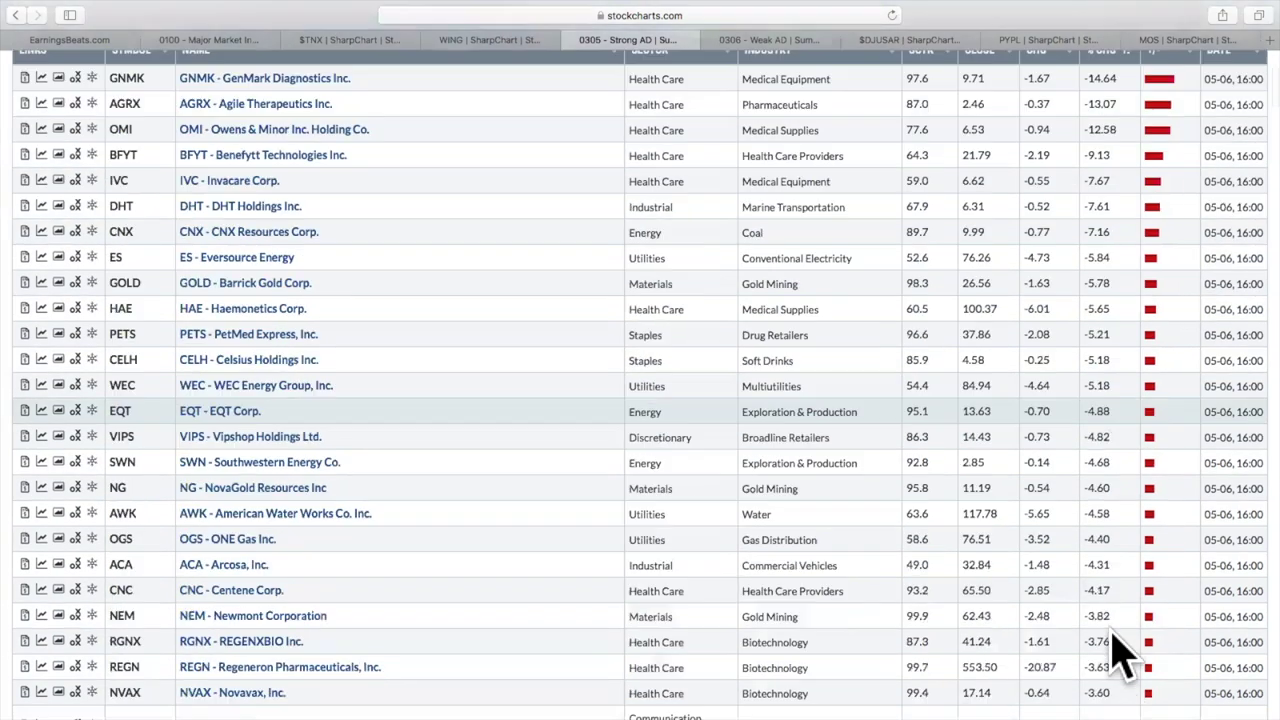
{"action": "scroll", "coordinate": [1120, 650], "scroll_direction": "down", "scroll_amount": 5}
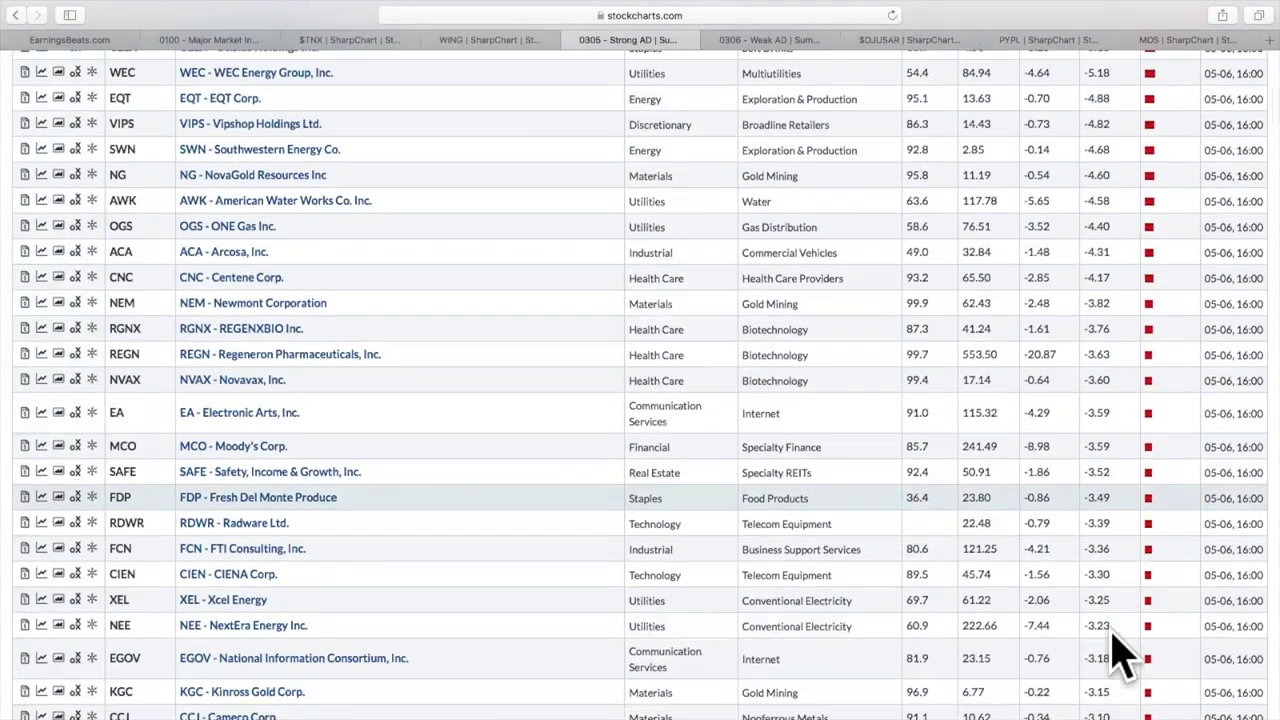
{"action": "scroll", "coordinate": [1120, 650], "scroll_direction": "down", "scroll_amount": 2}
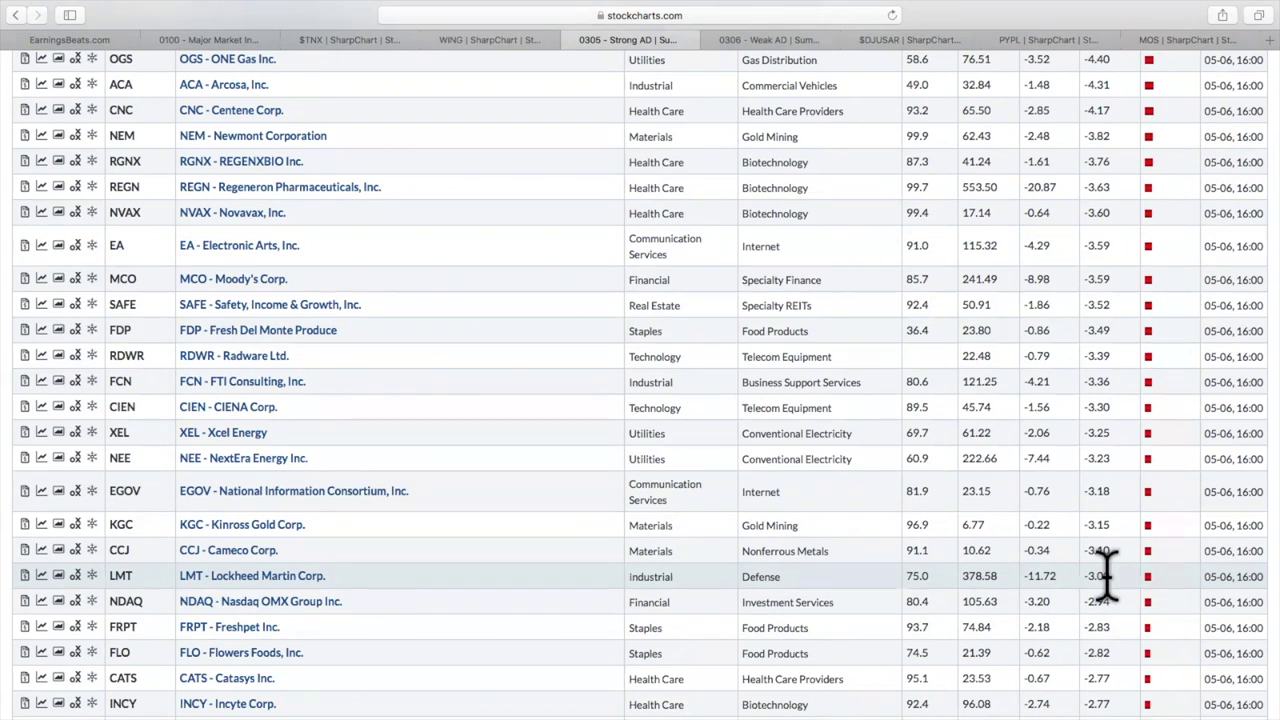
{"action": "scroll", "coordinate": [1105, 575], "scroll_direction": "up", "scroll_amount": 10}
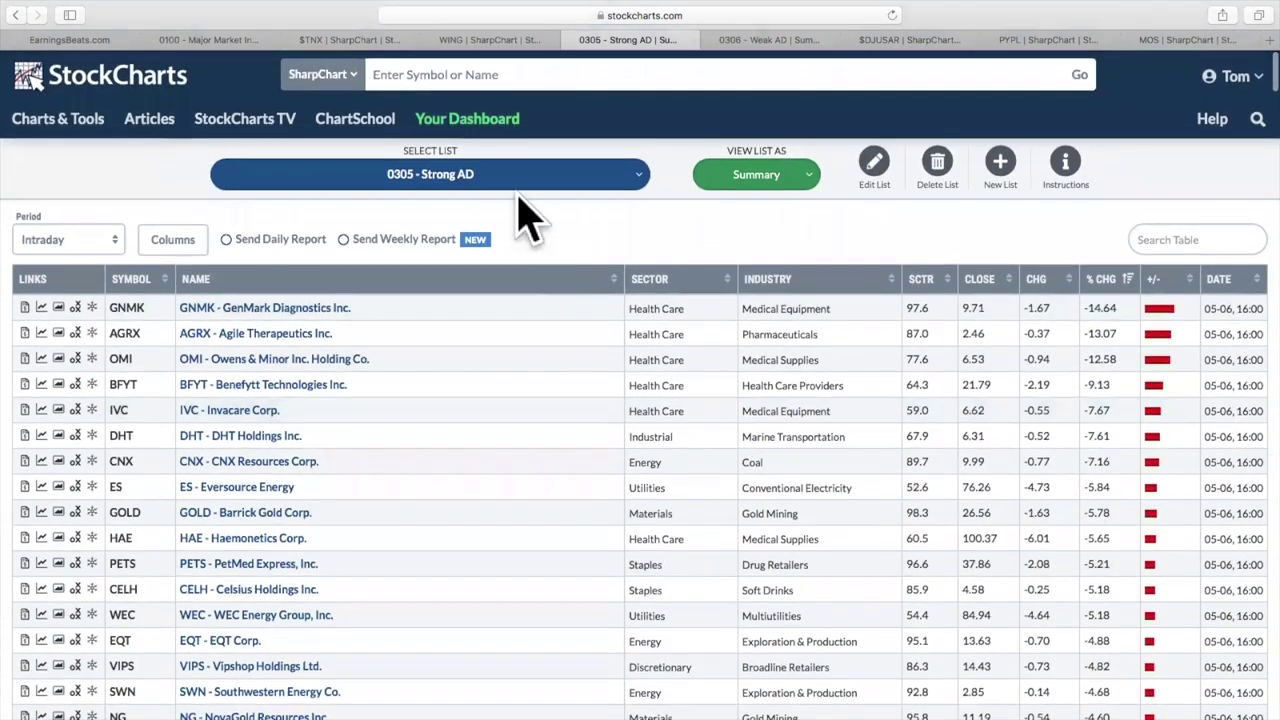
Load the 0306 - Weak AD list and scroll down to the roughly -3% decliners, SABR through WFC.
{"action": "left_click", "coordinate": [490, 178]}
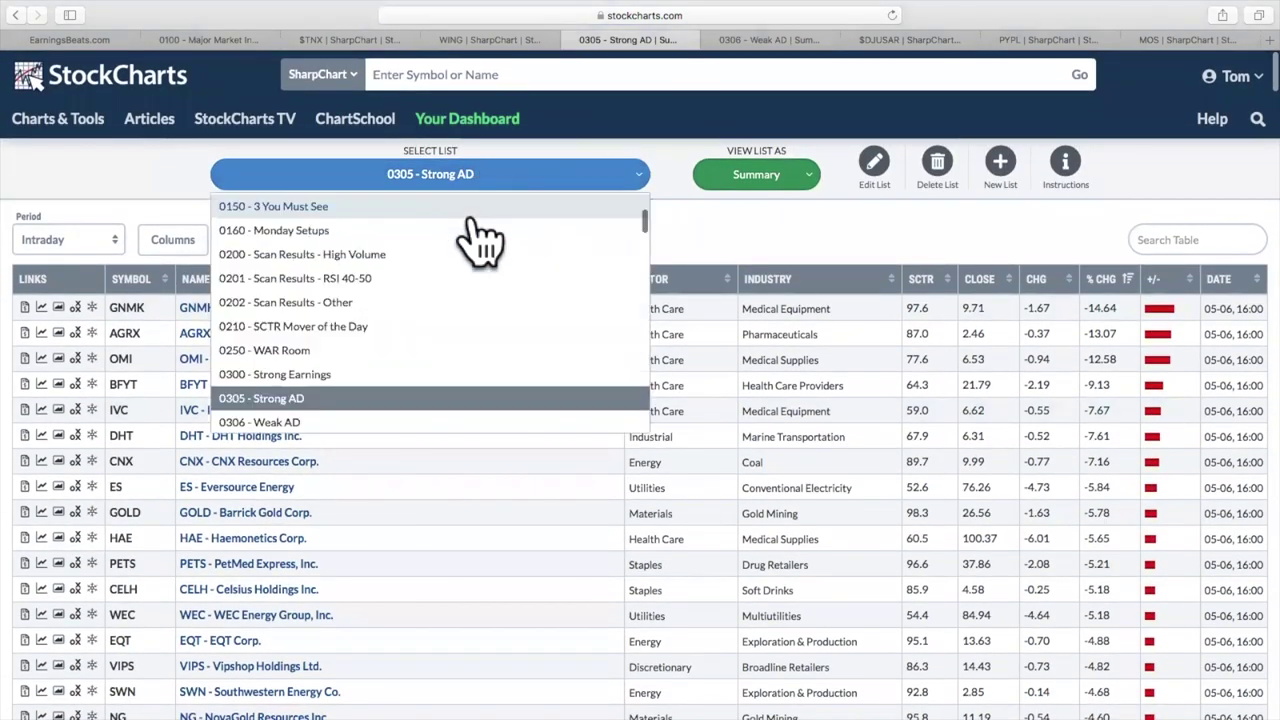
{"action": "left_click", "coordinate": [392, 419]}
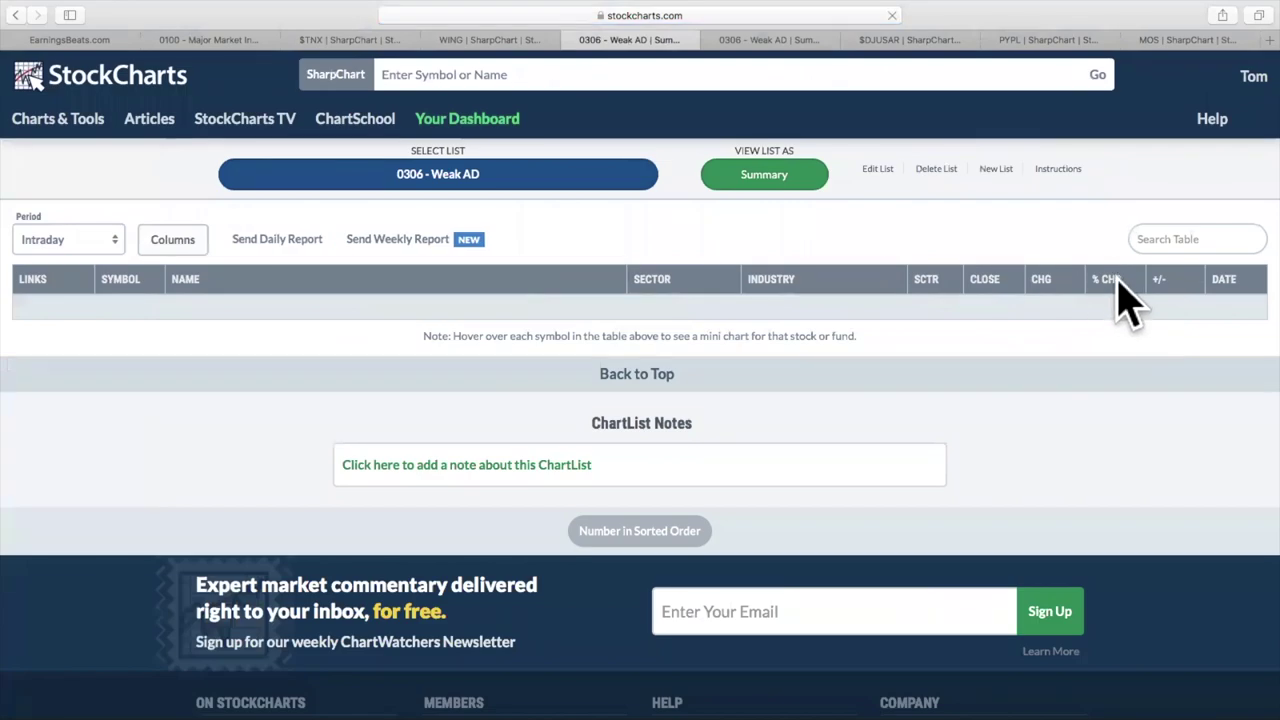
{"action": "scroll", "coordinate": [1110, 320], "scroll_direction": "down", "scroll_amount": 5}
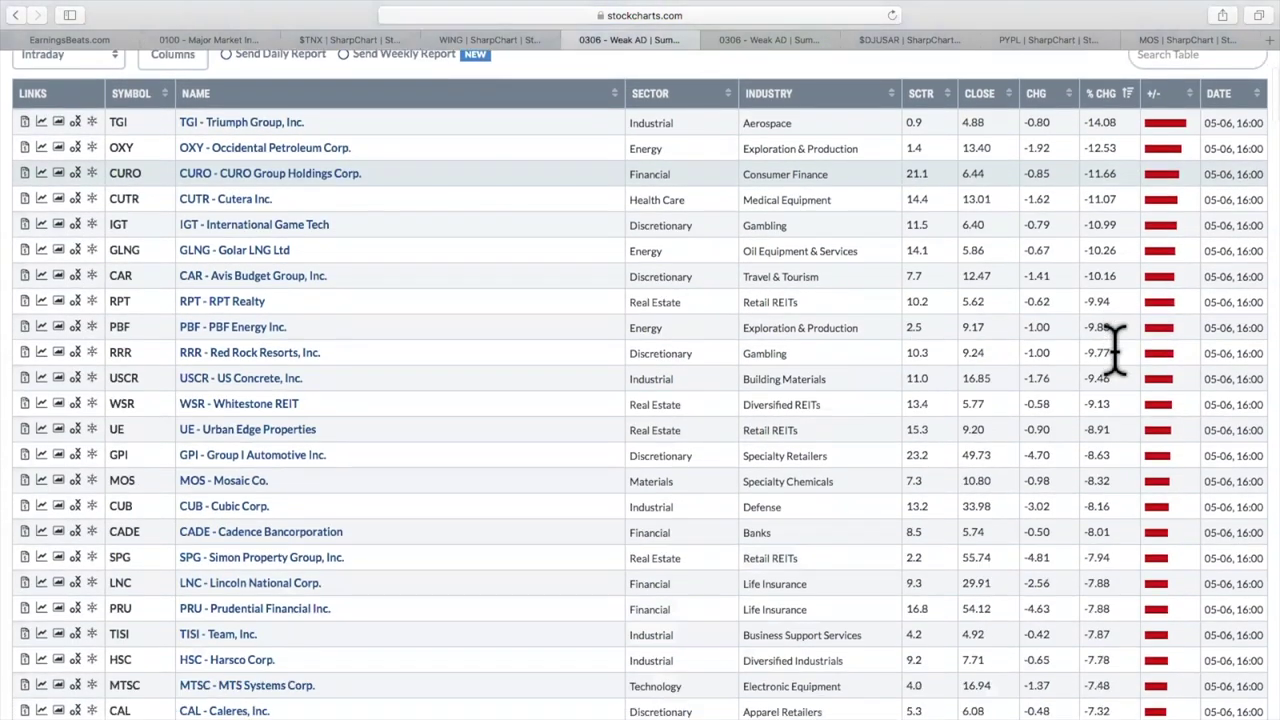
{"action": "scroll", "coordinate": [1120, 370], "scroll_direction": "down", "scroll_amount": 10}
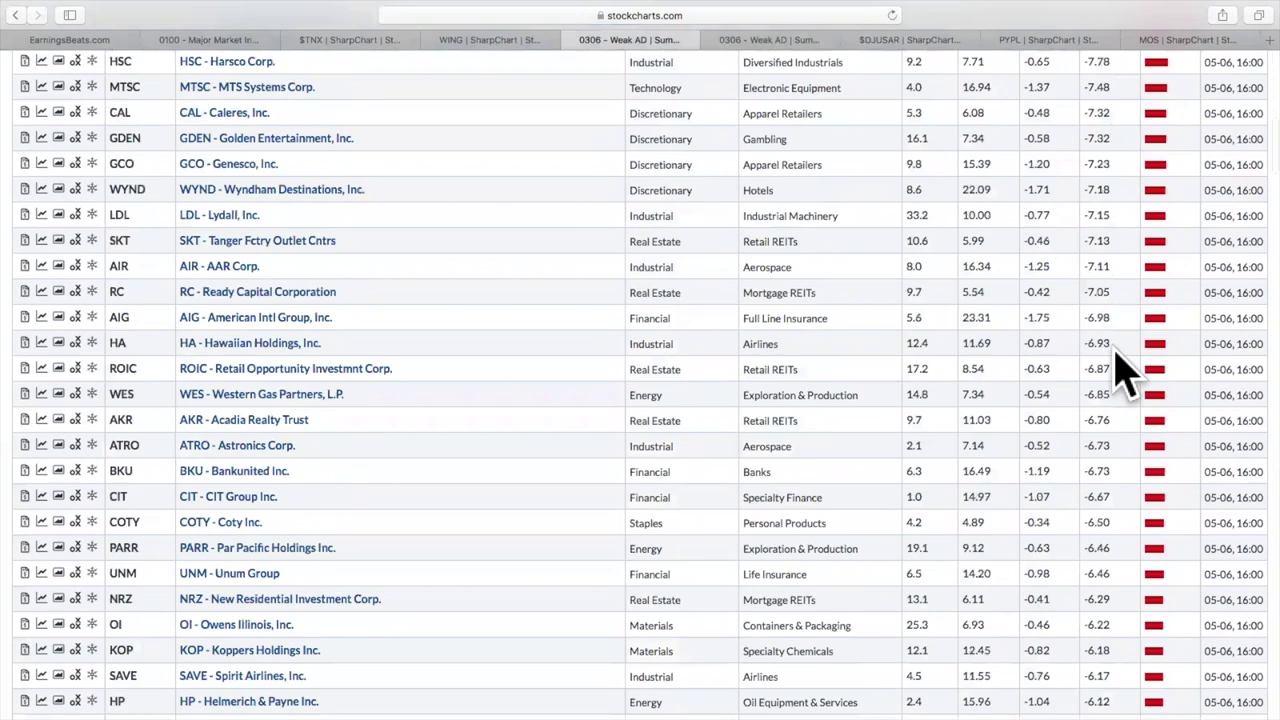
{"action": "scroll", "coordinate": [1120, 370], "scroll_direction": "down", "scroll_amount": 7}
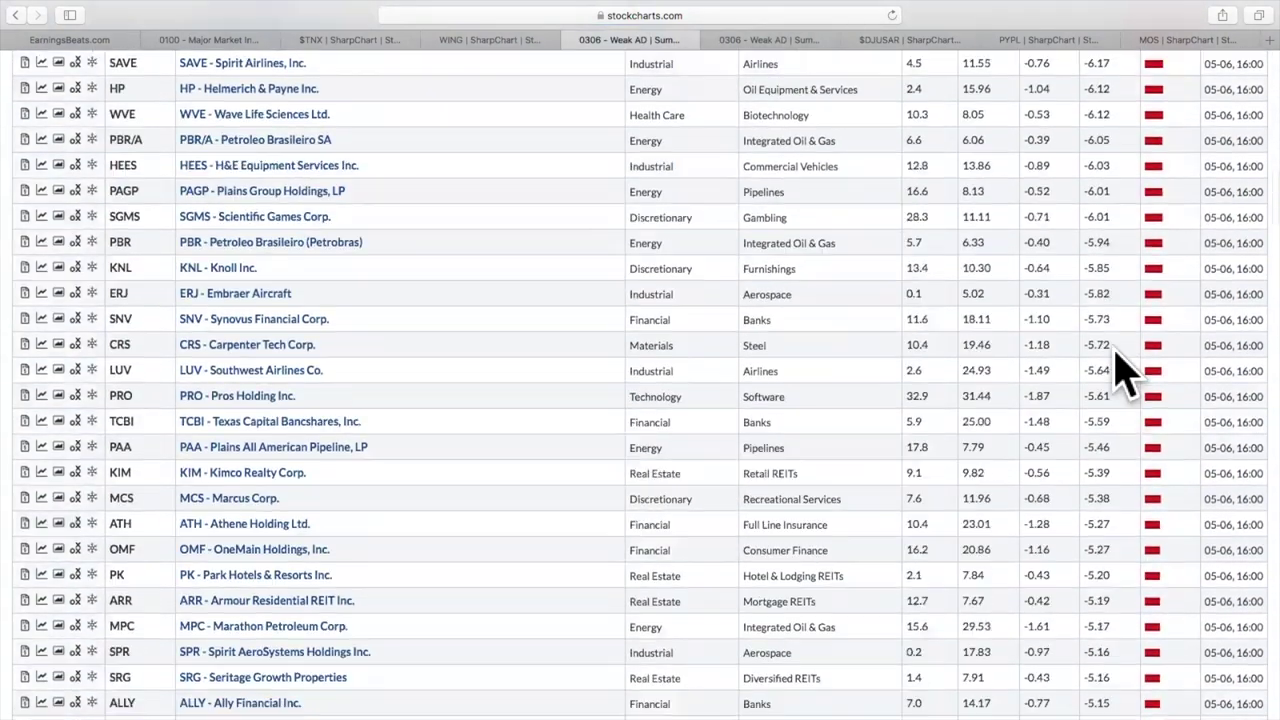
{"action": "scroll", "coordinate": [1118, 360], "scroll_direction": "down", "scroll_amount": 6}
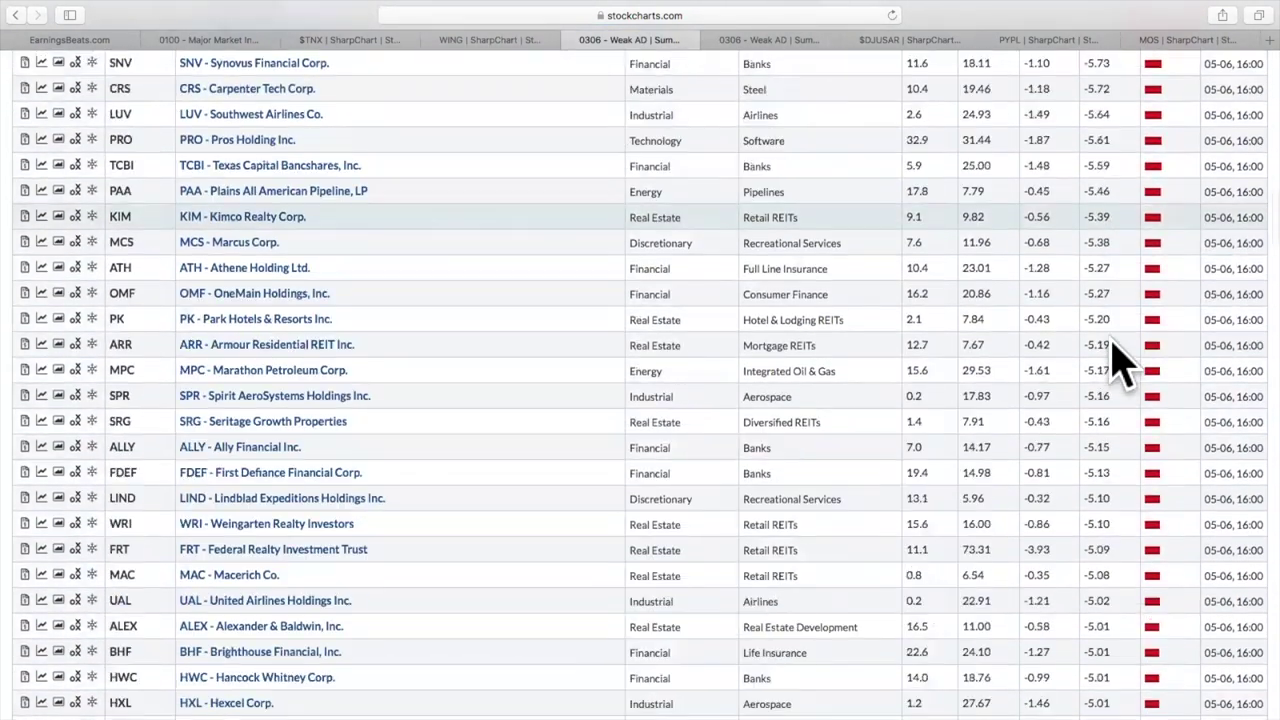
{"action": "scroll", "coordinate": [1110, 500], "scroll_direction": "down", "scroll_amount": 1}
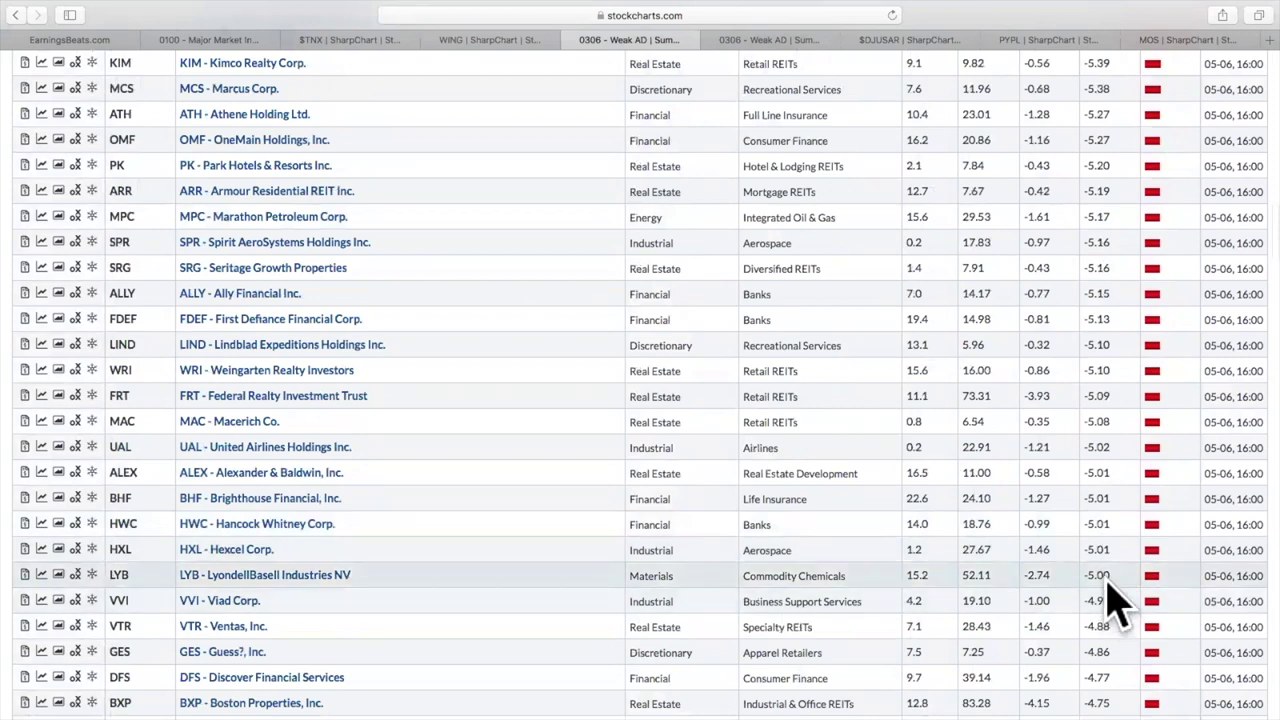
{"action": "scroll", "coordinate": [1115, 600], "scroll_direction": "down", "scroll_amount": 10}
{"action": "scroll", "coordinate": [1115, 600], "scroll_direction": "down", "scroll_amount": 15}
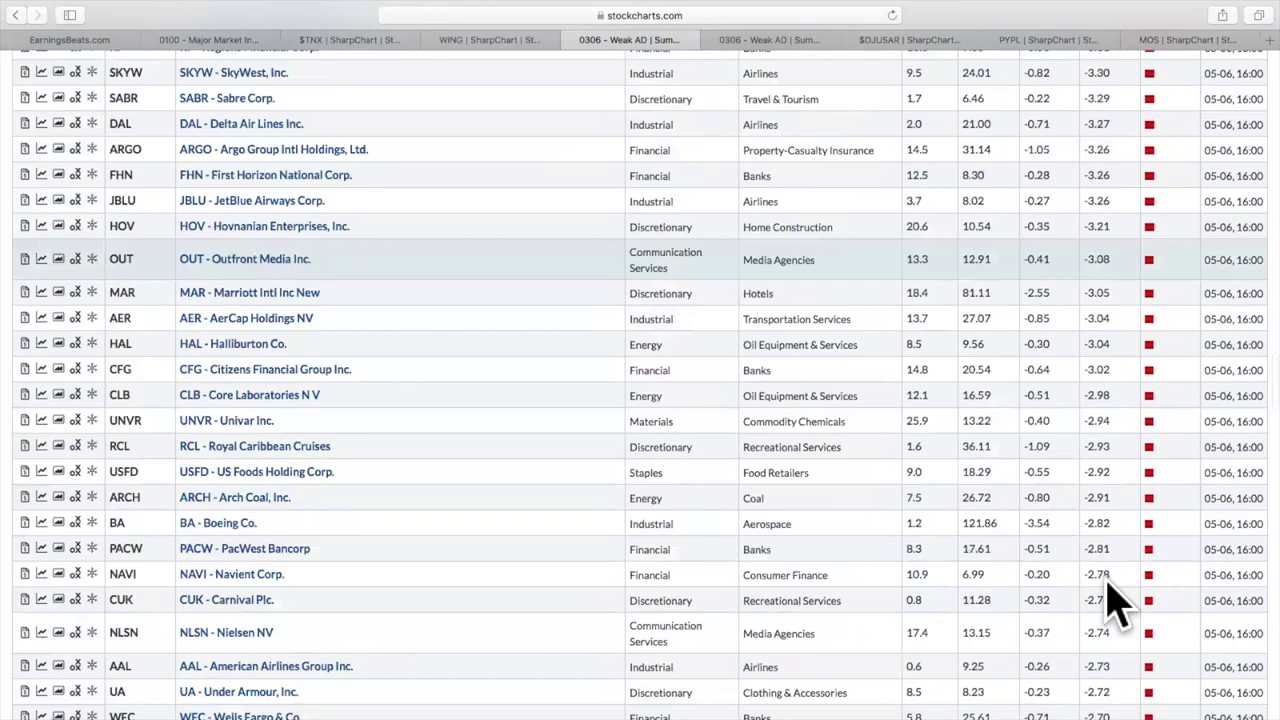
{"action": "scroll", "coordinate": [1108, 600], "scroll_direction": "down", "scroll_amount": 1}
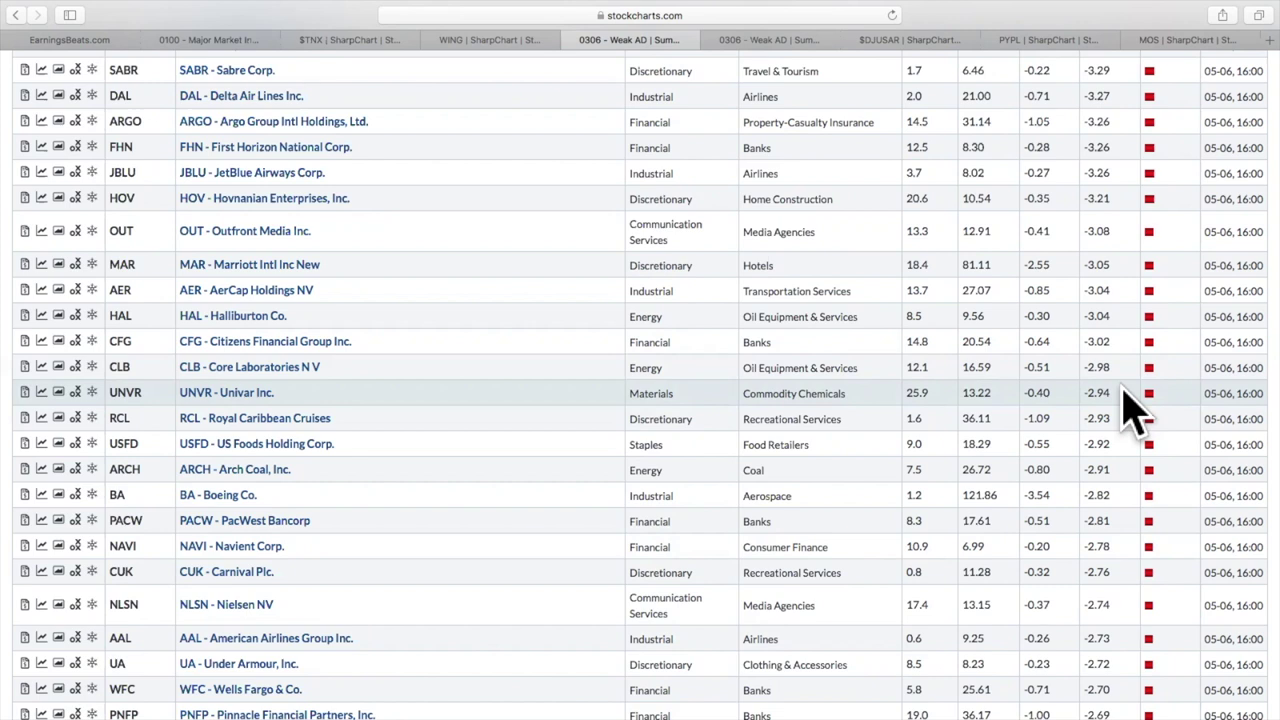
Scroll the Weak AD table back up to the decliners from PRO at -5.61% to VTR at -4.88%.
{"action": "scroll", "coordinate": [1130, 410], "scroll_direction": "up", "scroll_amount": 15}
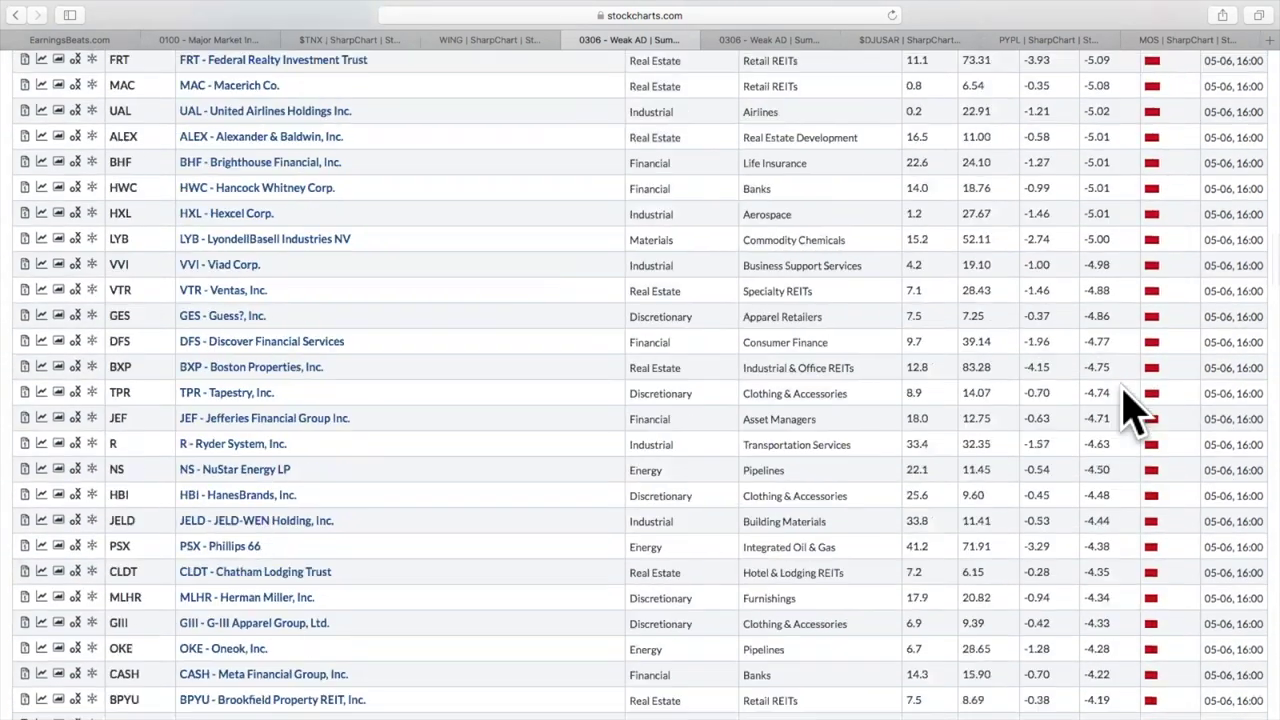
{"action": "scroll", "coordinate": [1130, 410], "scroll_direction": "up", "scroll_amount": 1}
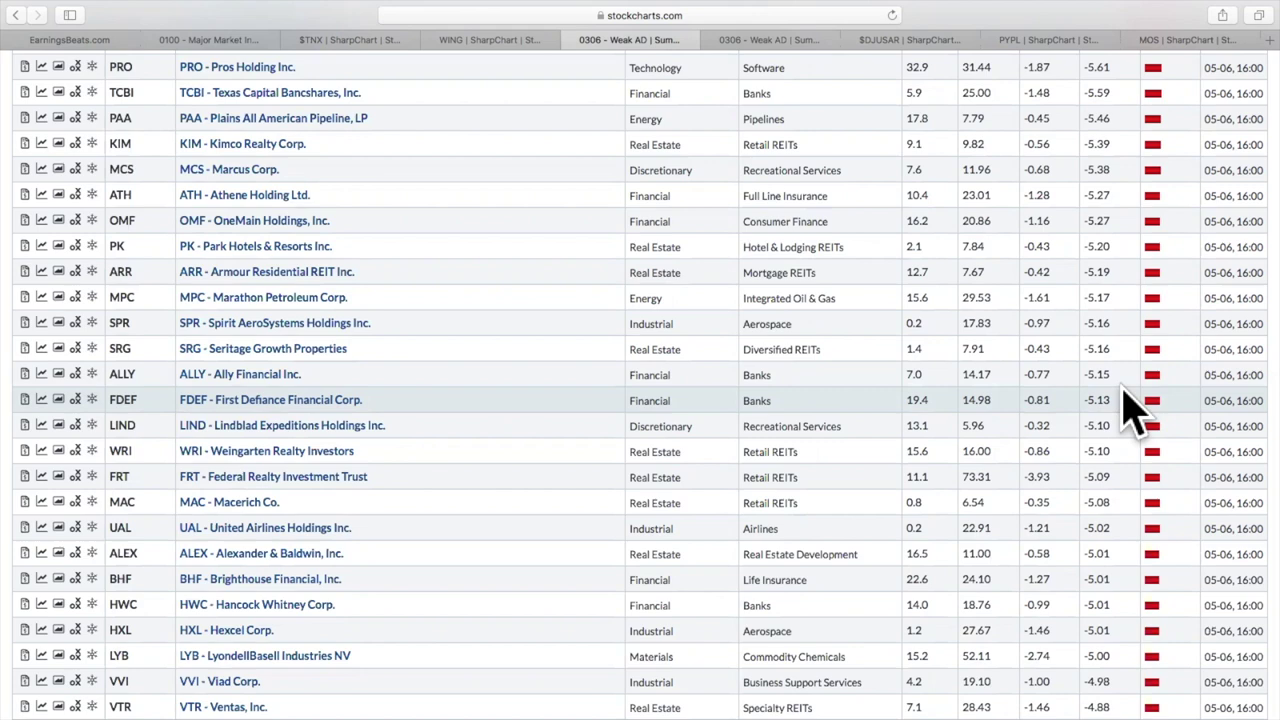
{"action": "scroll", "coordinate": [1130, 405], "scroll_direction": "up", "scroll_amount": 15}
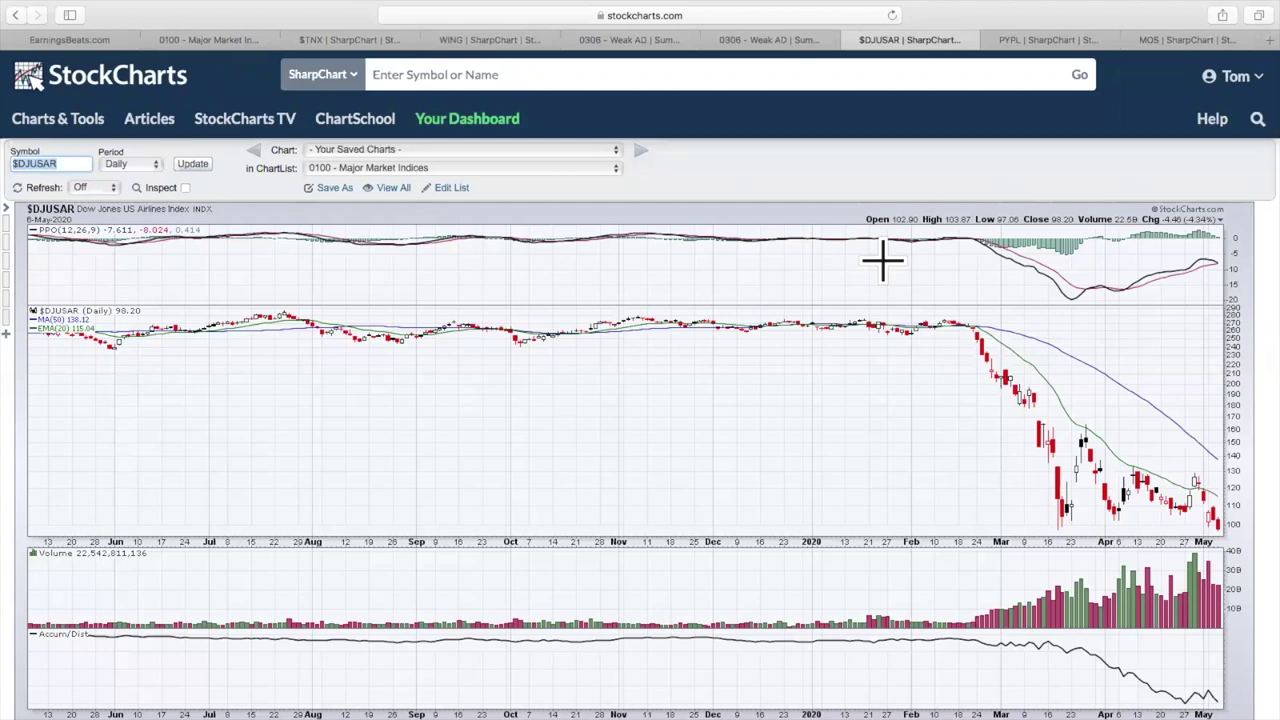
{"action": "scroll", "coordinate": [883, 260], "scroll_direction": "down", "scroll_amount": 1}
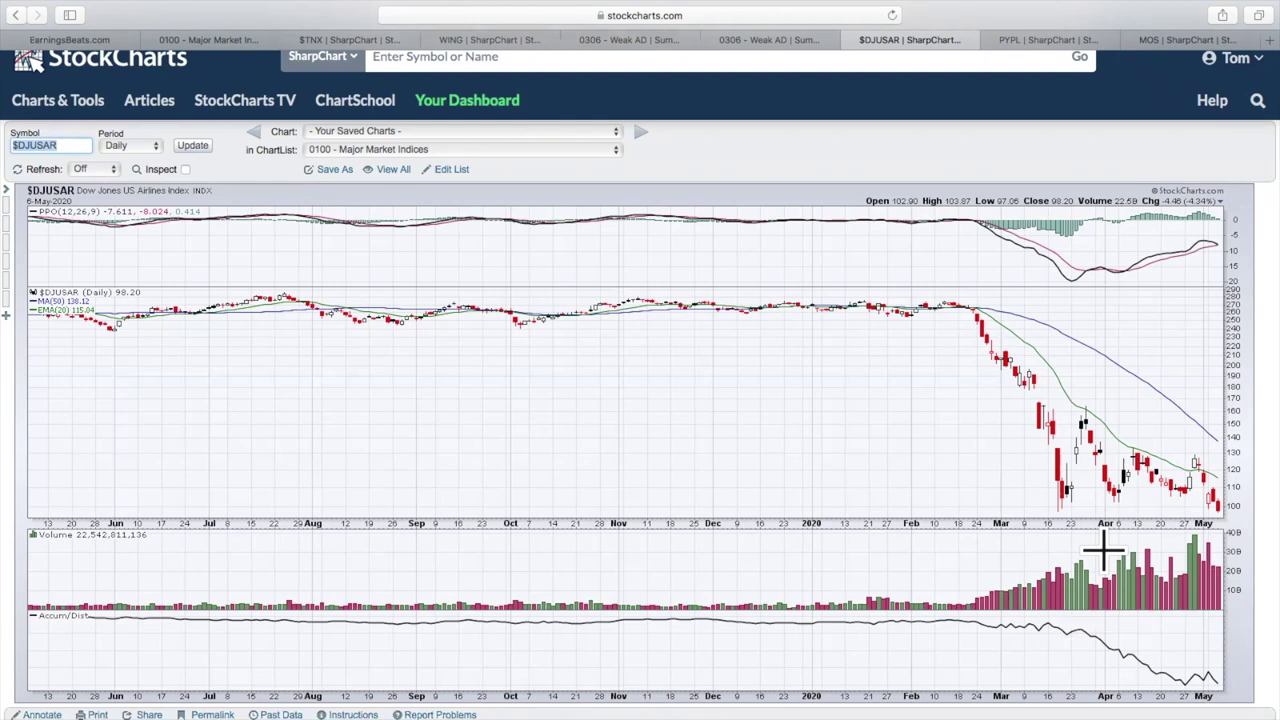
Chart the Gambling Index $DJUSCA, review it, then load the Full Line Insurance Index $DJUSIF.
{"action": "type", "text": "$DJUSCA"}
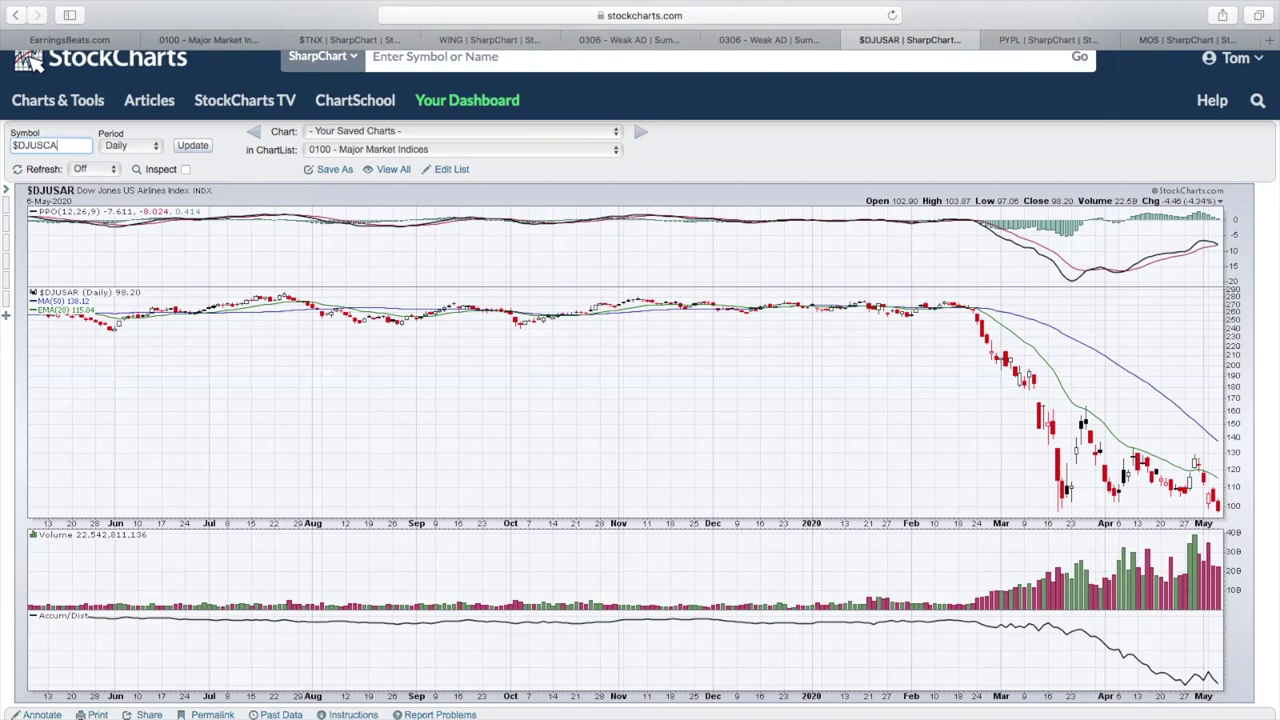
{"action": "key", "text": "Return"}
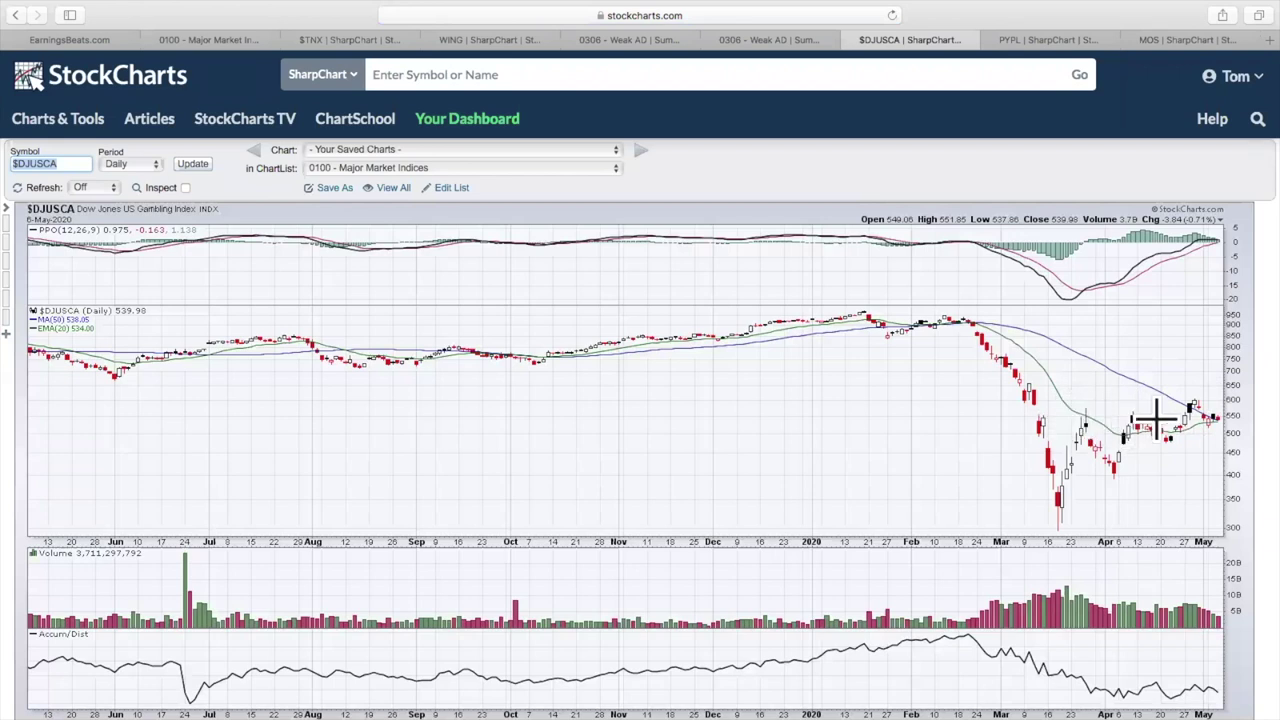
{"action": "scroll", "coordinate": [1150, 418], "scroll_direction": "down", "scroll_amount": 1}
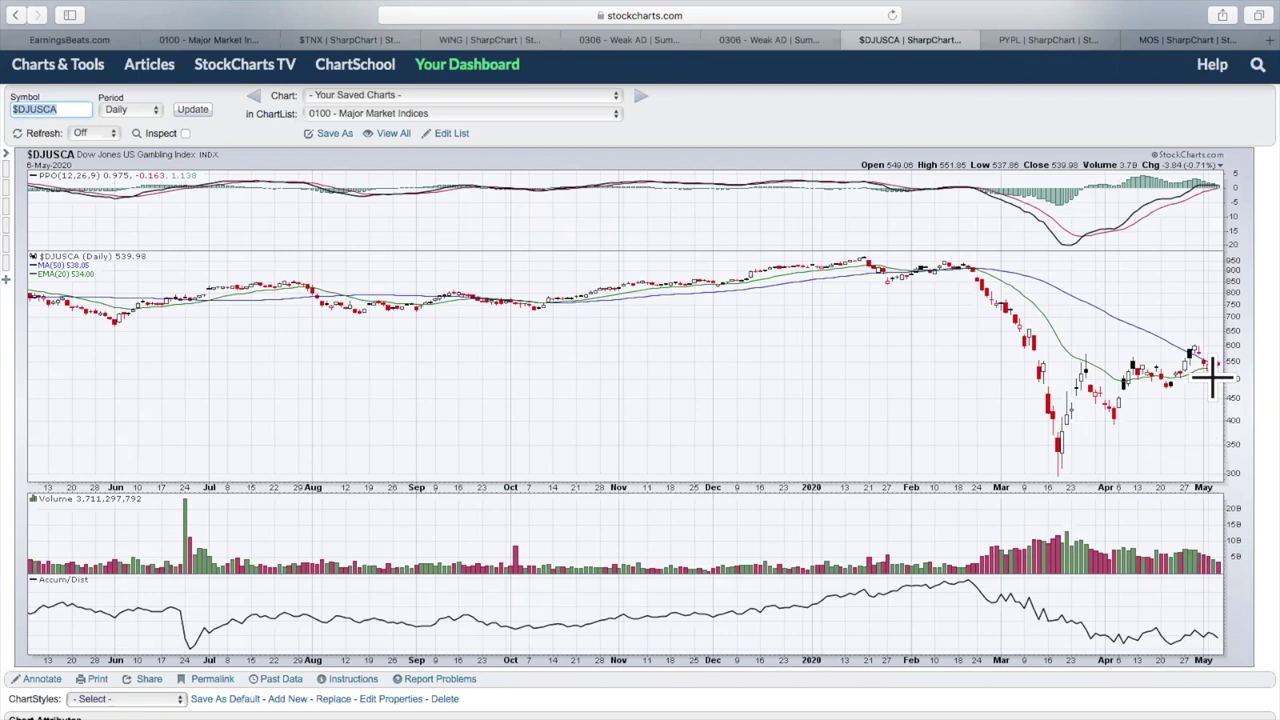
{"action": "type", "text": "$DJUSIF"}
{"action": "key", "text": "Return"}
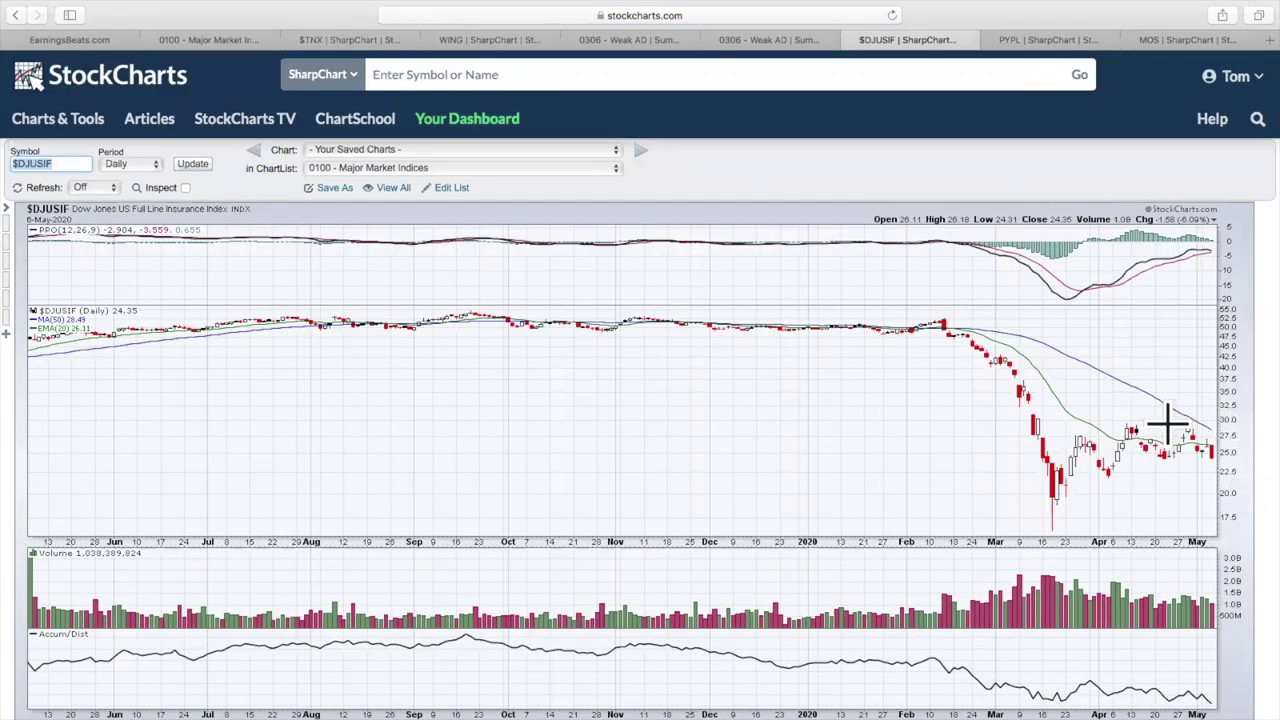
Scroll down to review the $DJUSIF Full Line Insurance Index chart.
{"action": "scroll", "coordinate": [1100, 410], "scroll_direction": "down", "scroll_amount": 1}
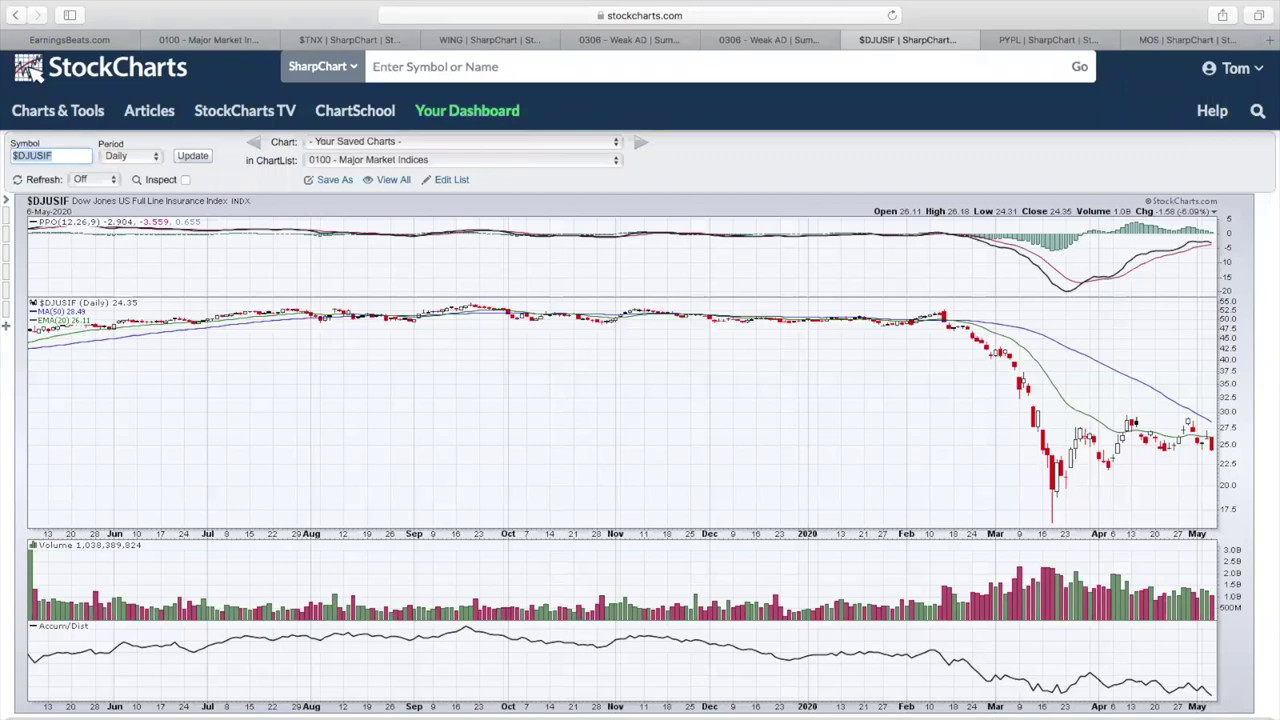
Chart the Recreational Services Index $DJUSRQ, fixing the mistyped symbol, and review it.
{"action": "type", "text": "$DJUSRX"}
{"action": "key", "text": "BackSpace"}
{"action": "type", "text": "Z"}
{"action": "key", "text": "BackSpace"}
{"action": "type", "text": "Q"}
{"action": "key", "text": "Return"}
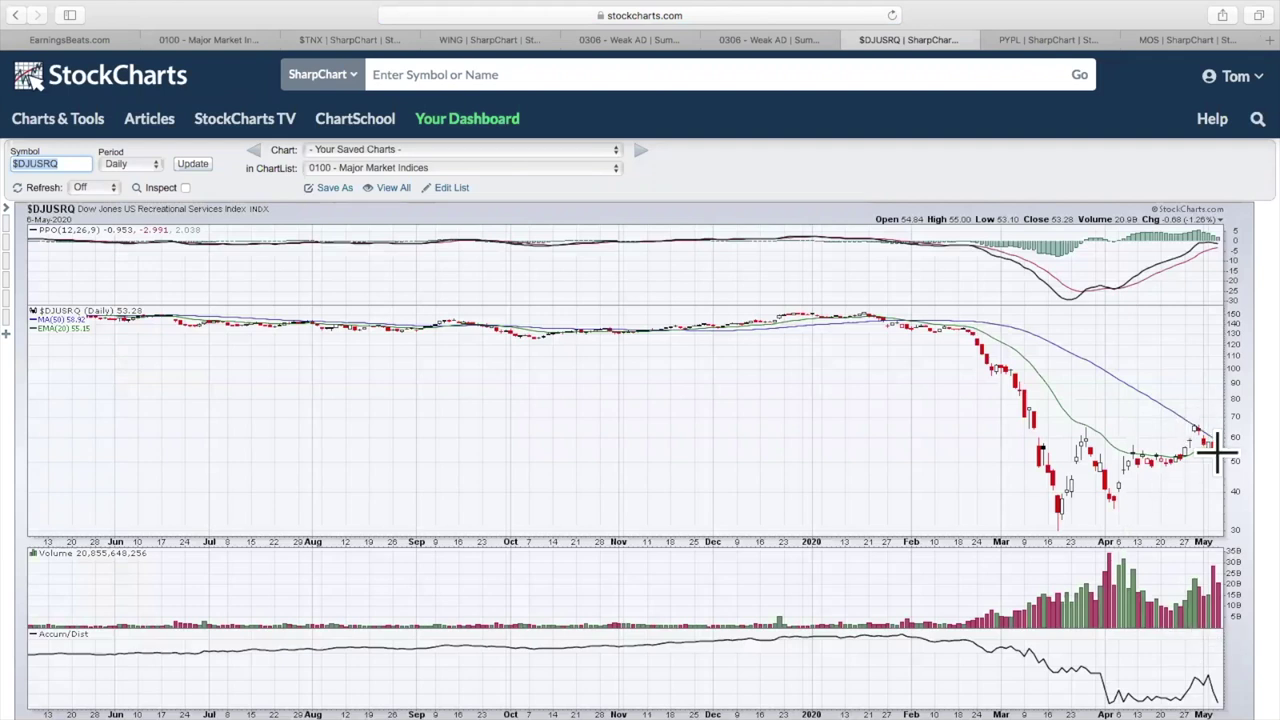
{"action": "scroll", "coordinate": [1196, 491], "scroll_direction": "down", "scroll_amount": 2}
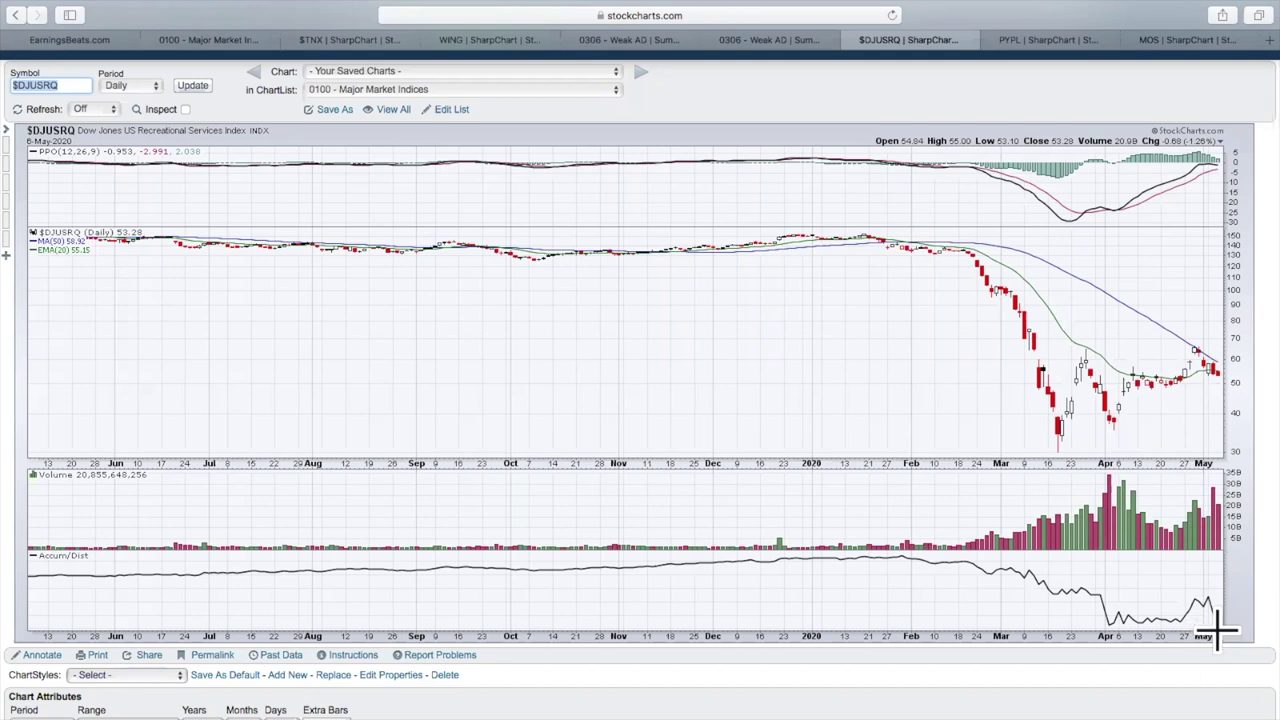
Chart $DJUSHL, $DJUSAS, then $DJUSOI in turn, ending on Oil Equipment & Services.
{"action": "type", "text": "$DJUSHL"}
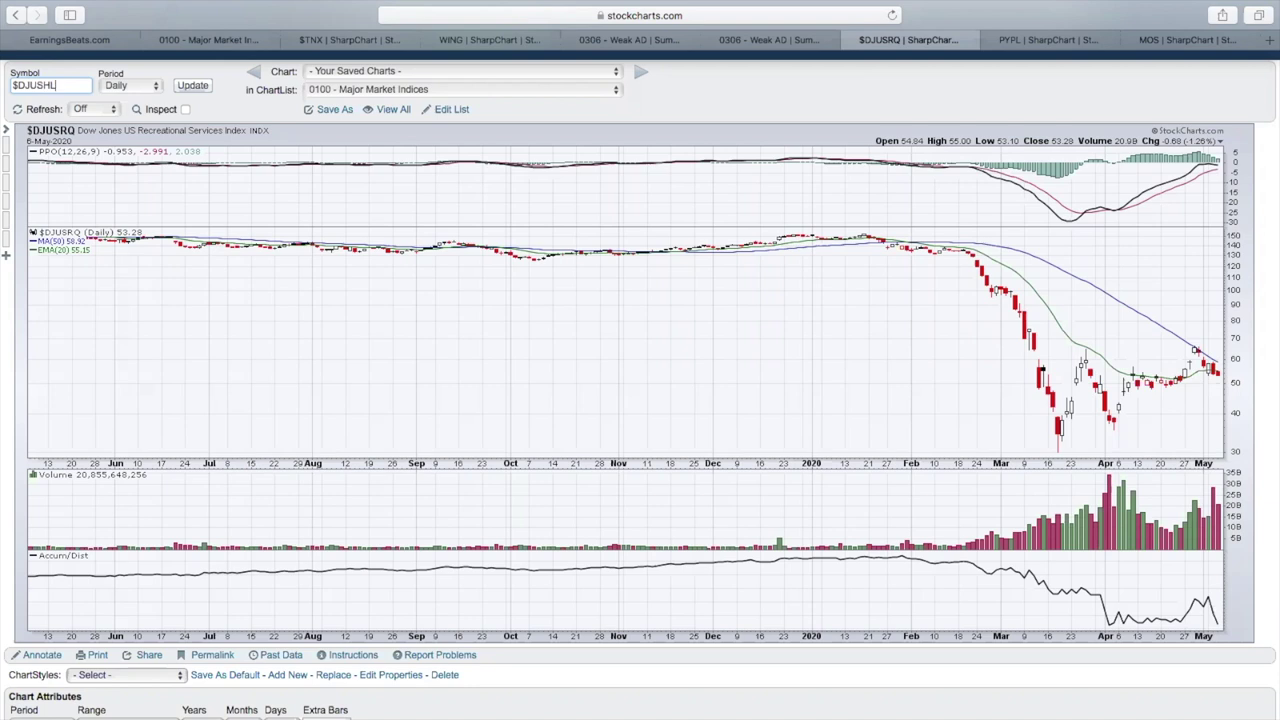
{"action": "key", "text": "Return"}
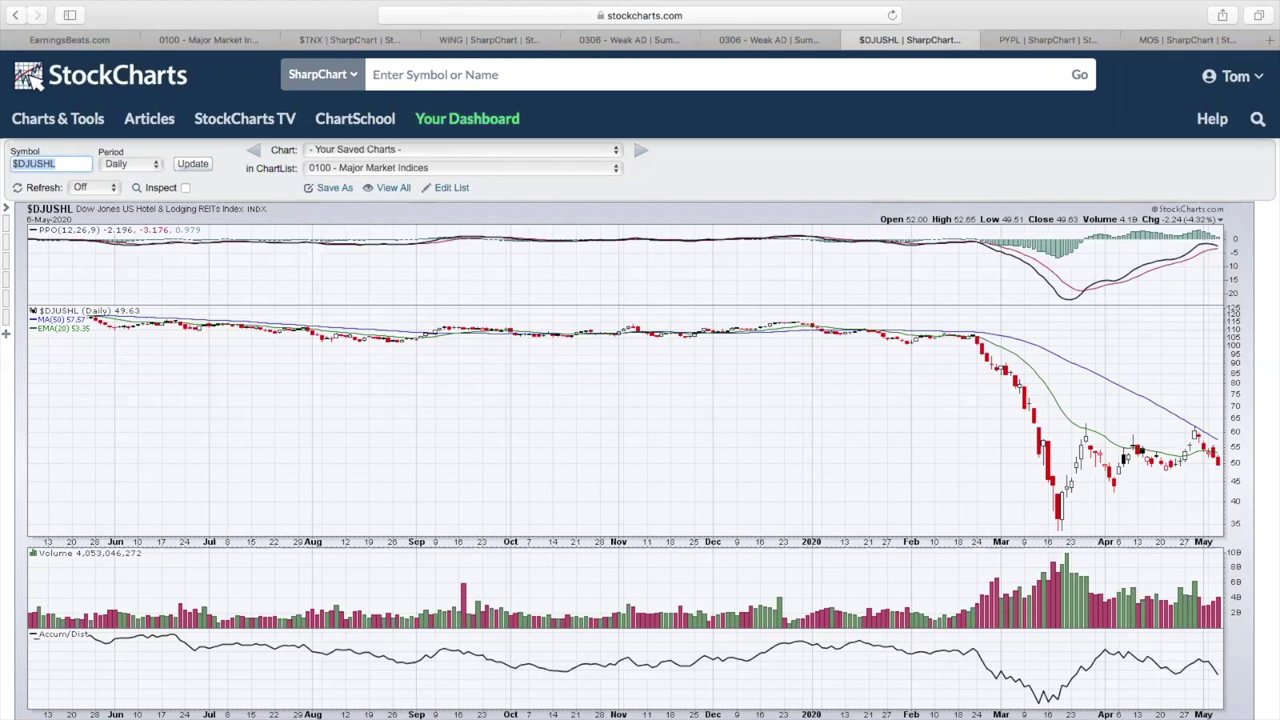
{"action": "type", "text": "$DJUSAS"}
{"action": "key", "text": "Return"}
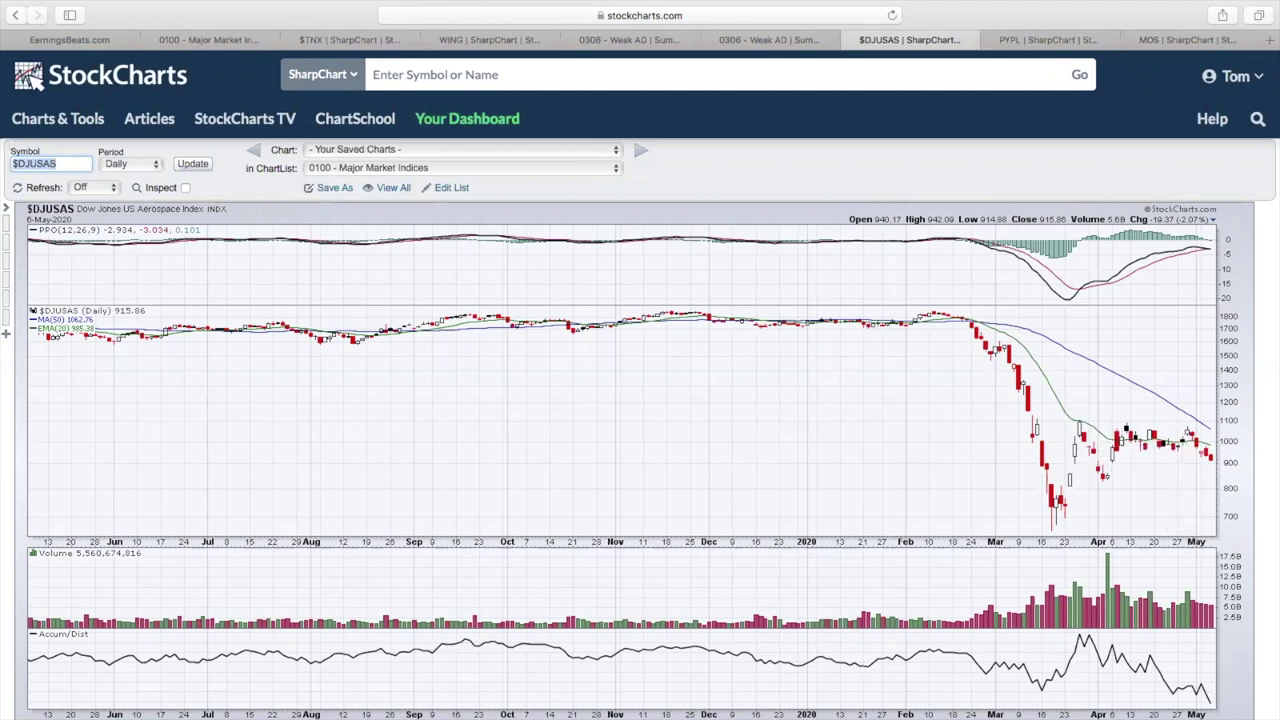
{"action": "type", "text": "$DJUSOI"}
{"action": "key", "text": "Return"}
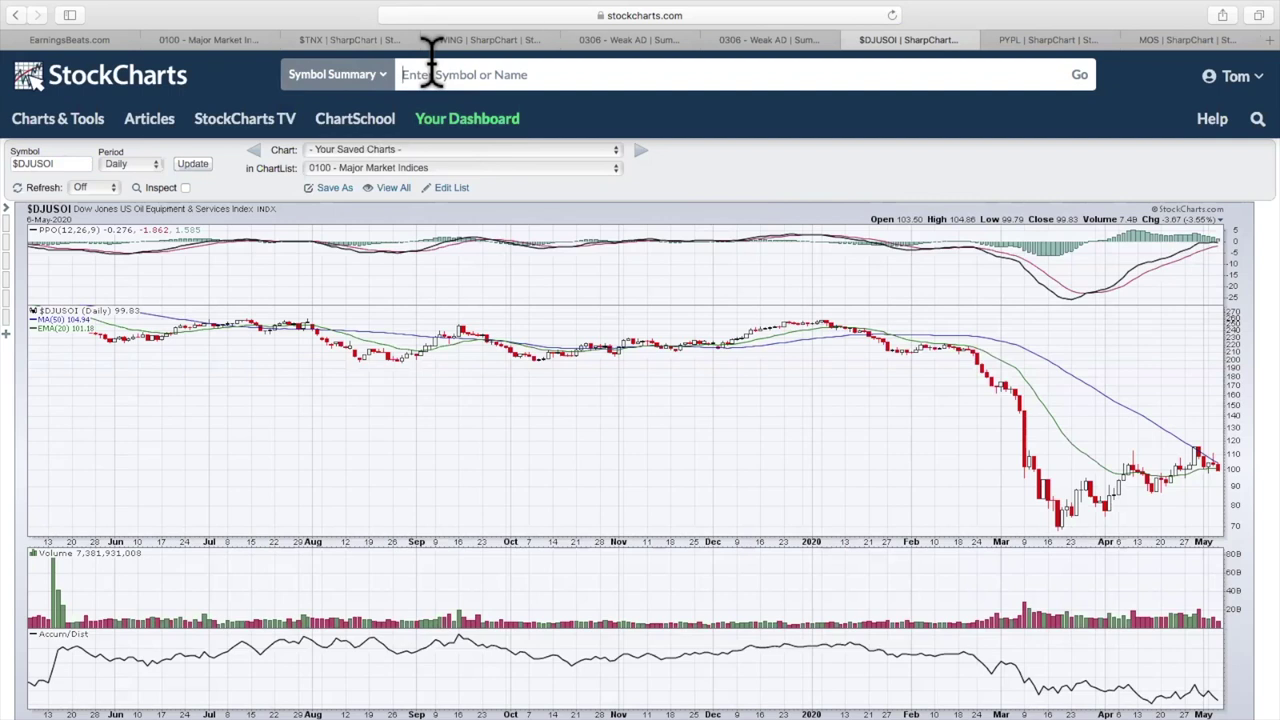
Open the Symbol Summary for PayPal (PYPL).
{"action": "left_click", "coordinate": [432, 72]}
{"action": "type", "text": "pypl"}
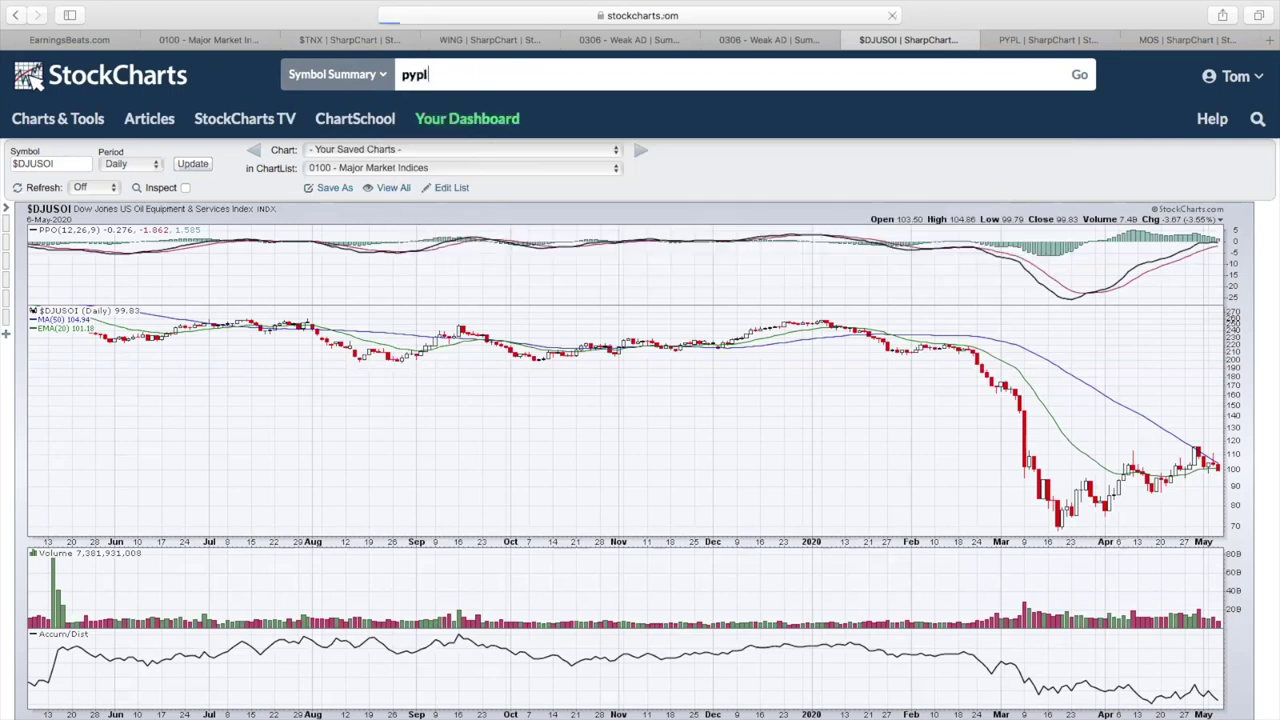
{"action": "key", "text": "Return"}
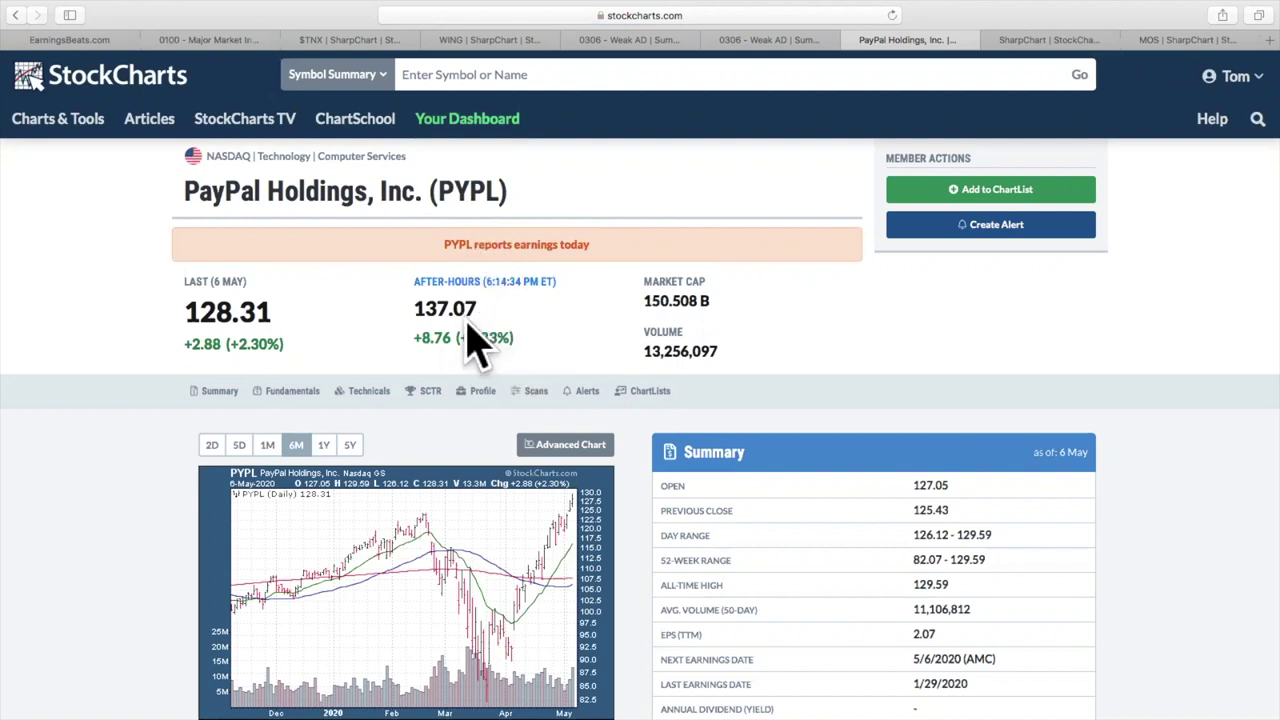
Open the Symbol Summary for Peloton Interactive (PTON).
{"action": "left_click", "coordinate": [441, 76]}
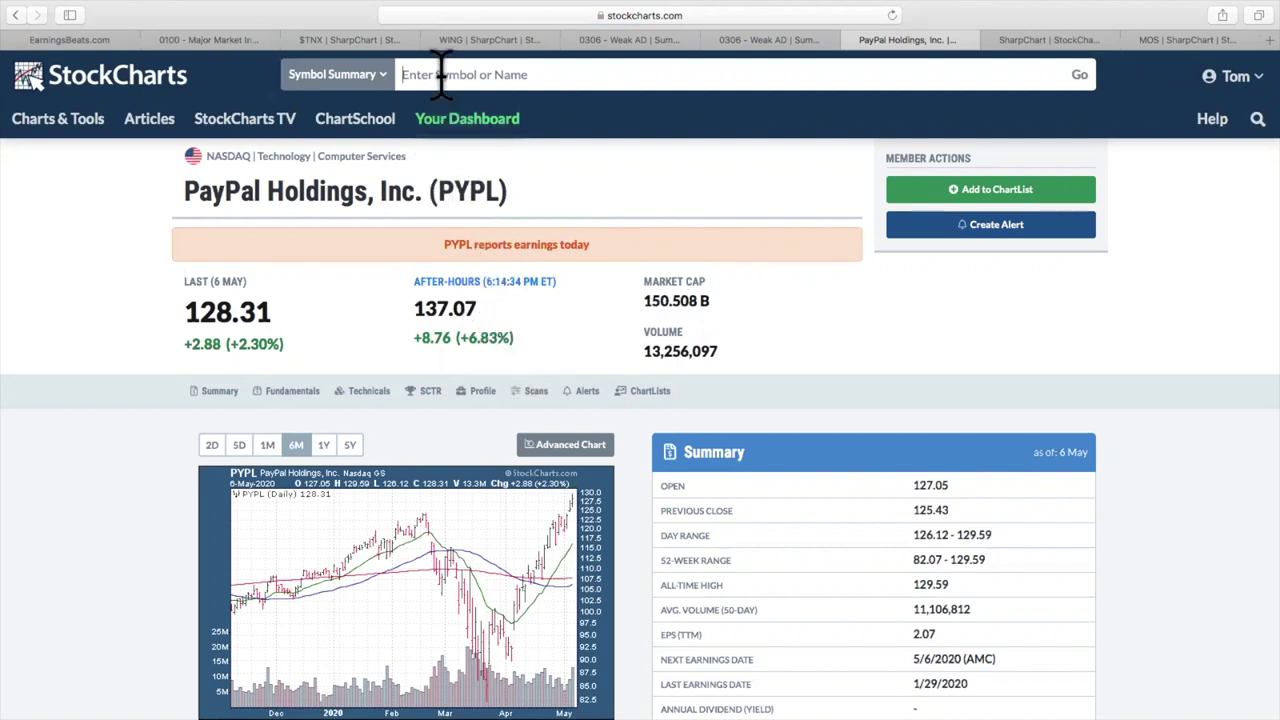
{"action": "type", "text": "PTON"}
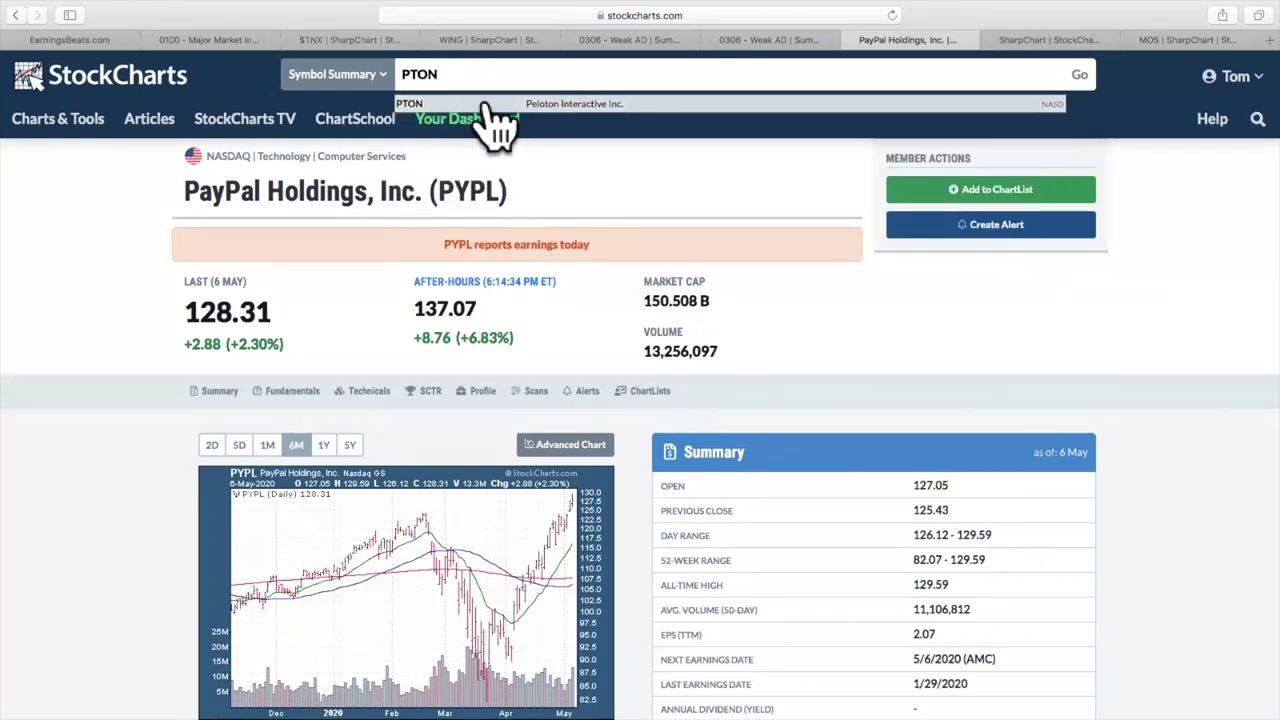
{"action": "key", "text": "Return"}
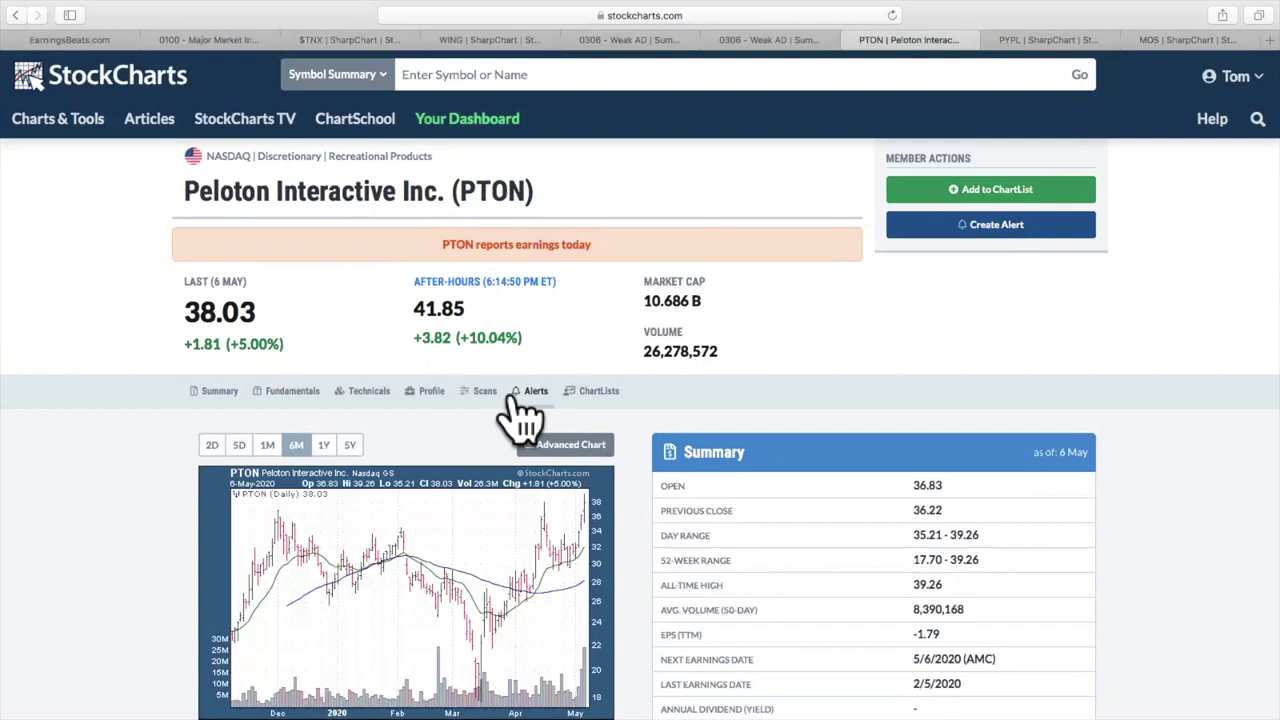
Open the Symbol Summary for RingCentral (RNG).
{"action": "left_click", "coordinate": [452, 74]}
{"action": "type", "text": "rng"}
{"action": "key", "text": "Return"}
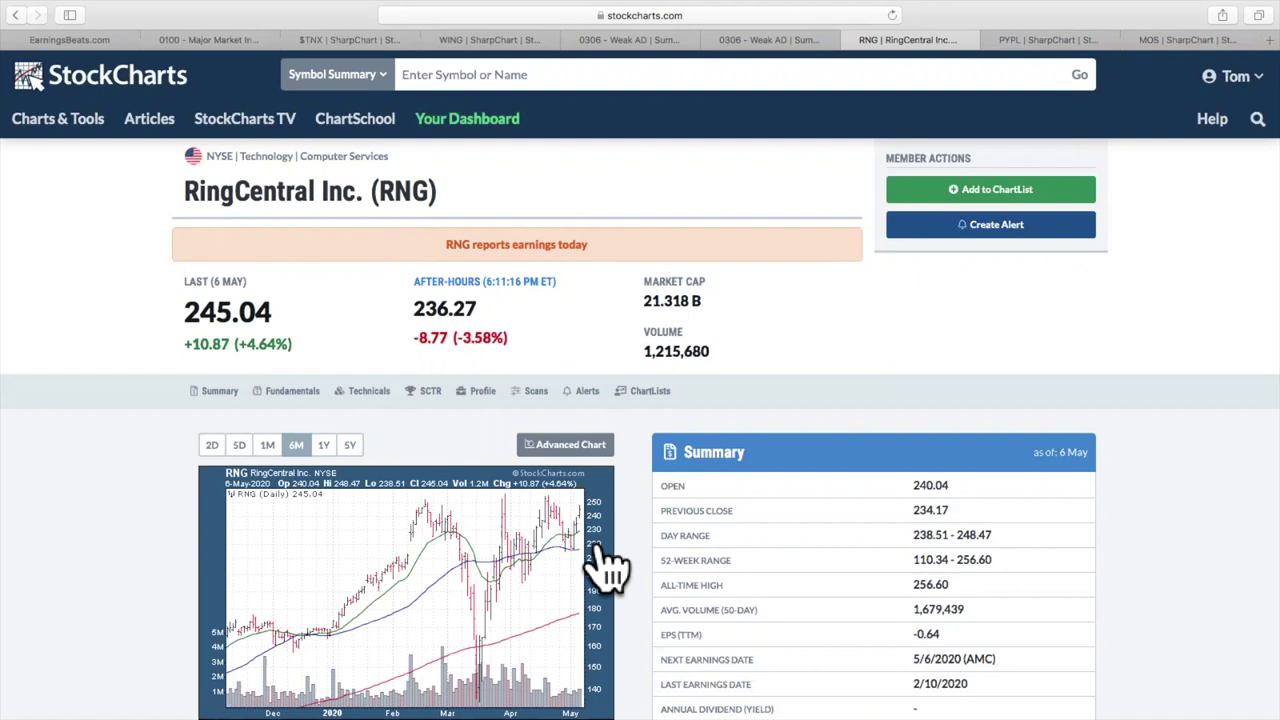
Open the Symbol Summary for Twilio (TWLO).
{"action": "left_click", "coordinate": [509, 74]}
{"action": "type", "text": "twlo"}
{"action": "key", "text": "Return"}
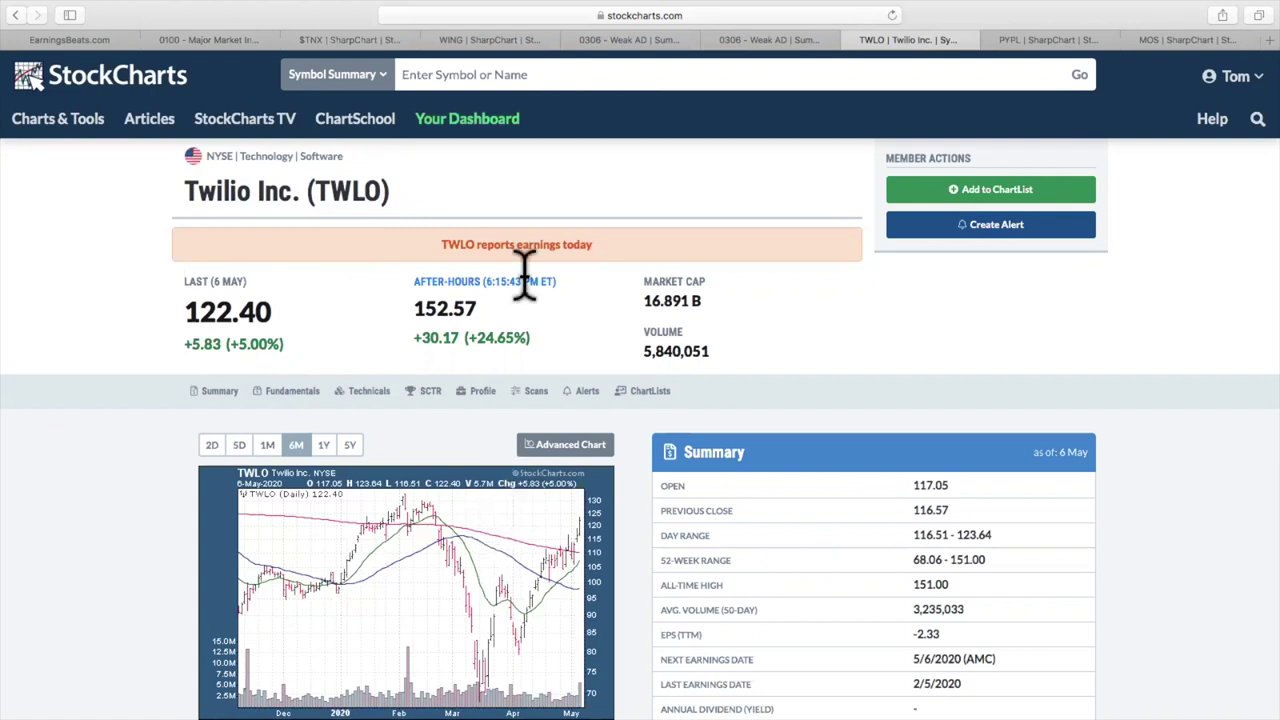
Open the Symbol Summary for Etsy (ETSY).
{"action": "left_click", "coordinate": [480, 75]}
{"action": "type", "text": "etsy"}
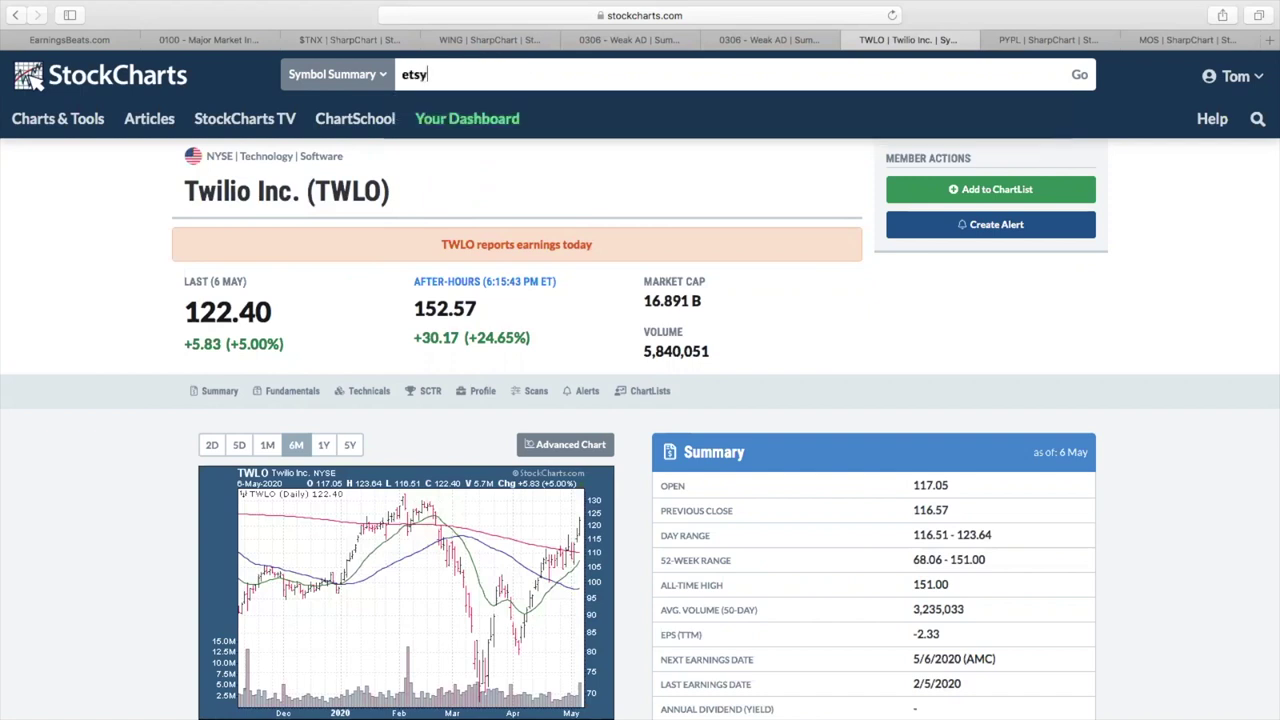
{"action": "key", "text": "Return"}
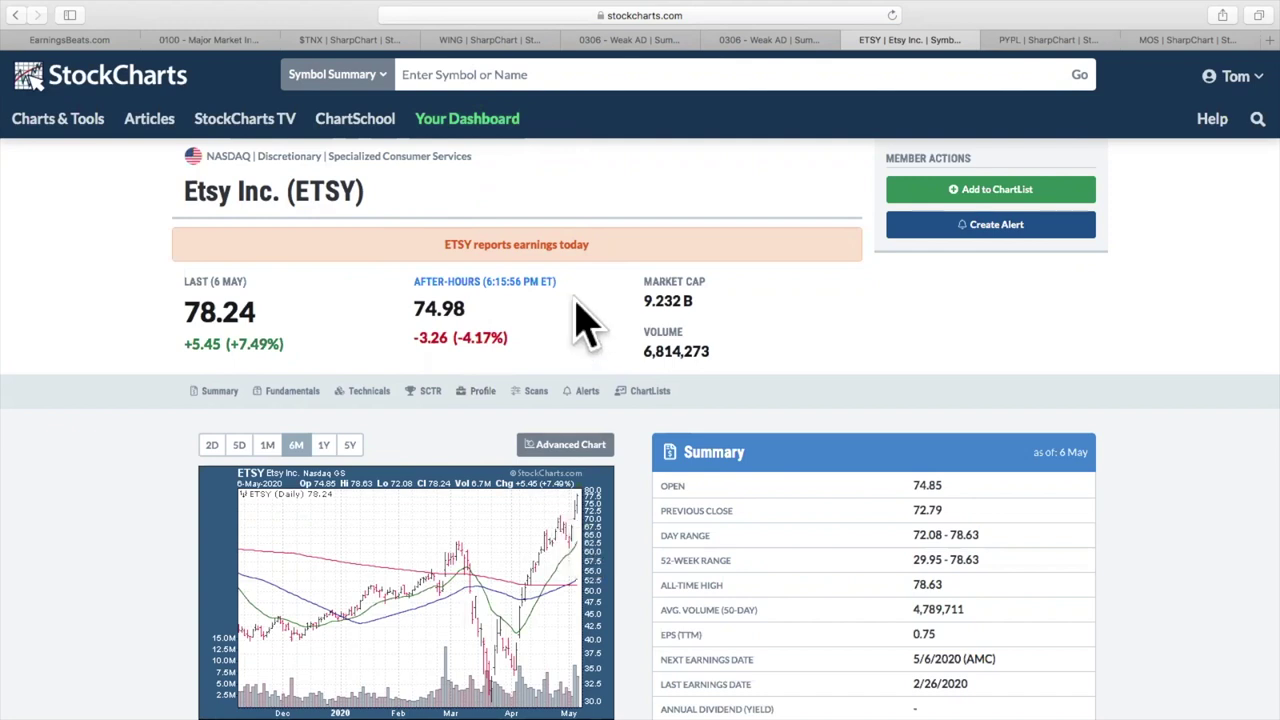
Open the Symbol Summary for Square, Inc. (SQ).
{"action": "left_click", "coordinate": [538, 74]}
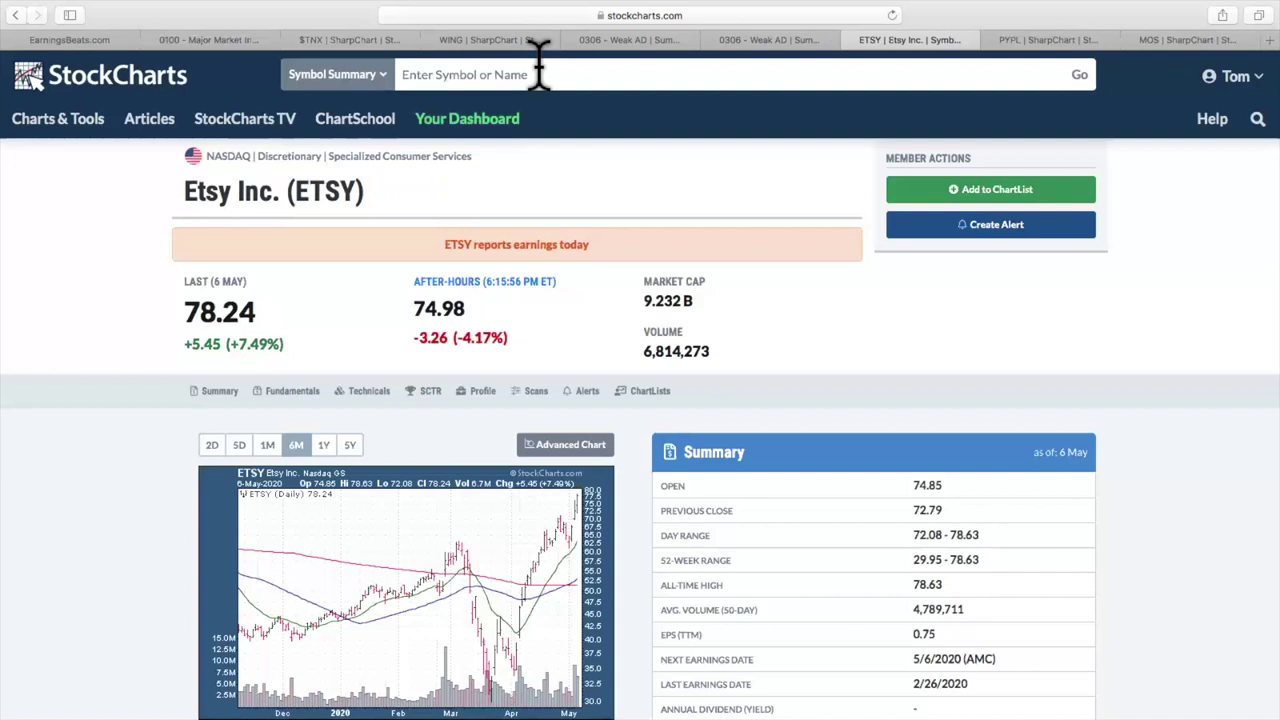
{"action": "type", "text": "sq"}
{"action": "key", "text": "Return"}
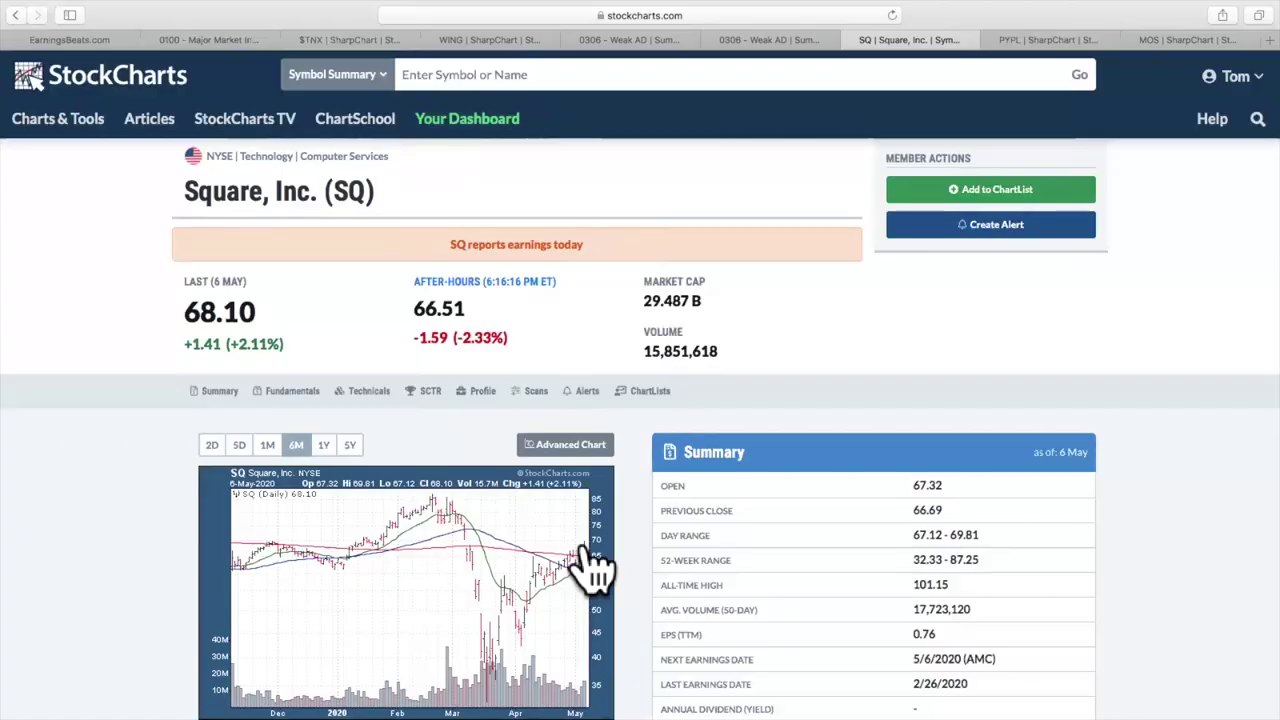
Return to the Mosaic (MOS) chart, then chart Lincoln National (LNC) and Vulcan Materials (VMC).
{"action": "left_click", "coordinate": [1200, 40]}
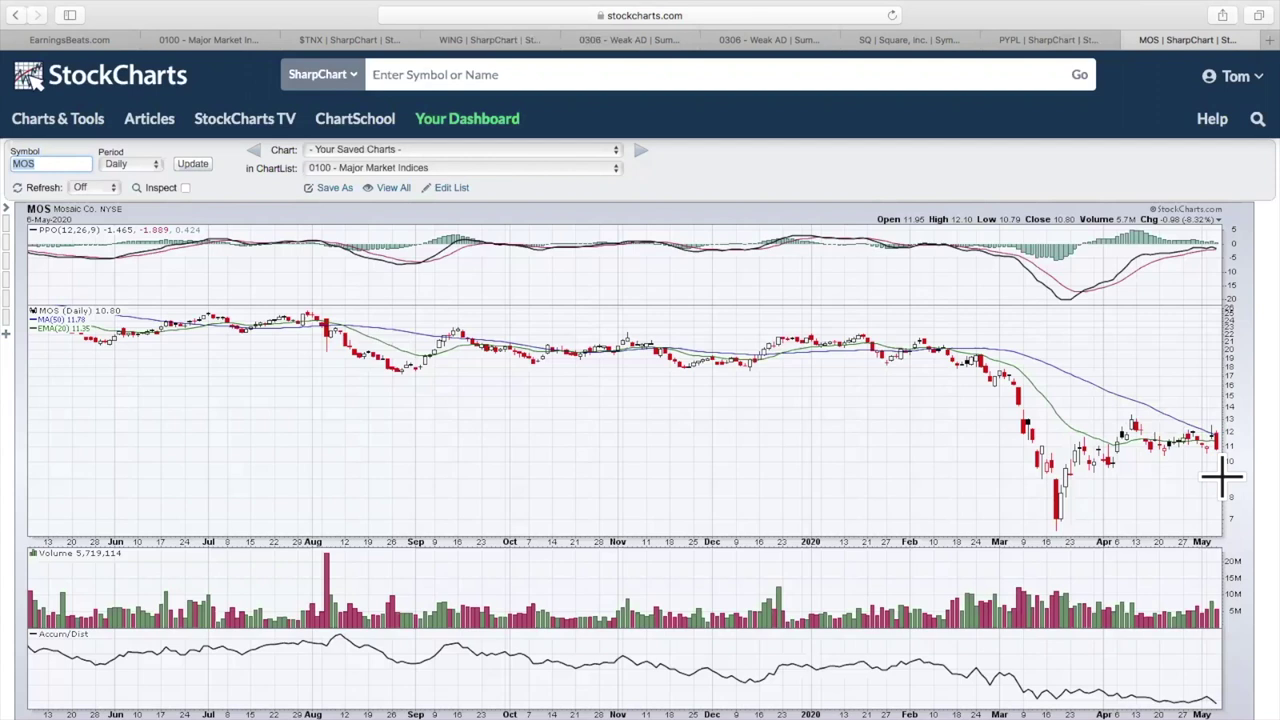
{"action": "type", "text": "lnc"}
{"action": "key", "text": "Return"}
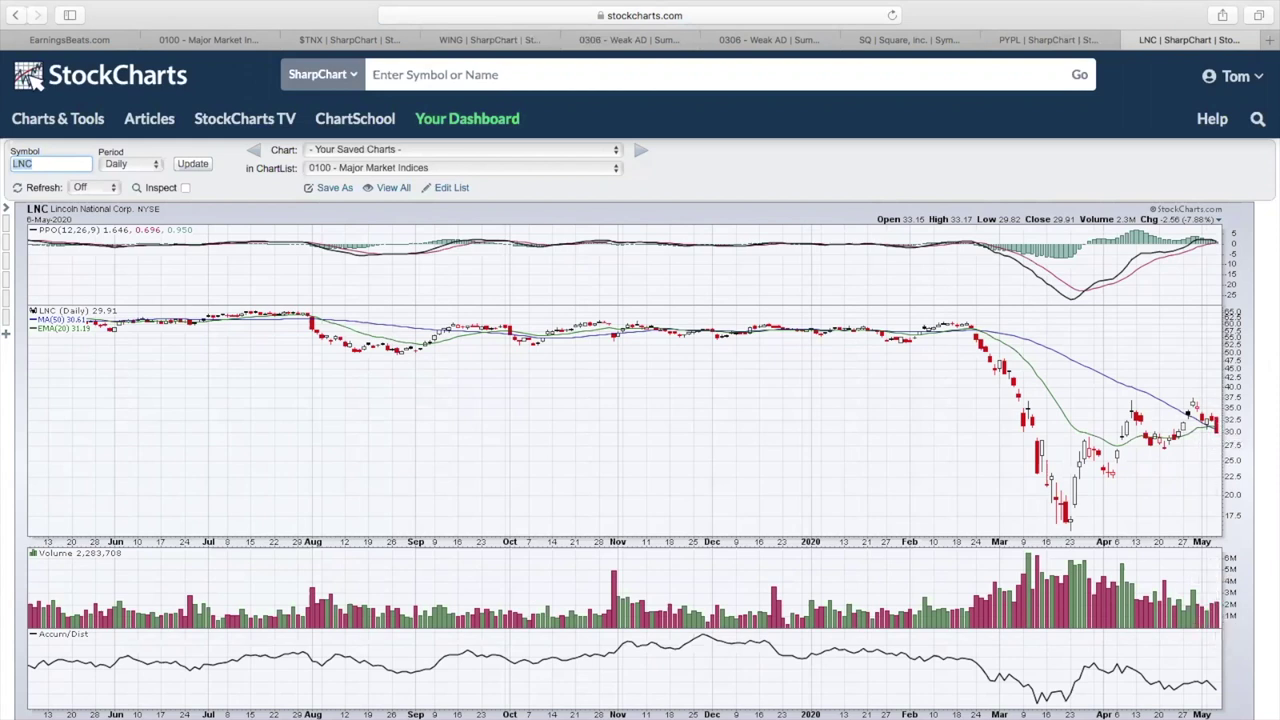
{"action": "type", "text": "VMC"}
{"action": "key", "text": "Return"}
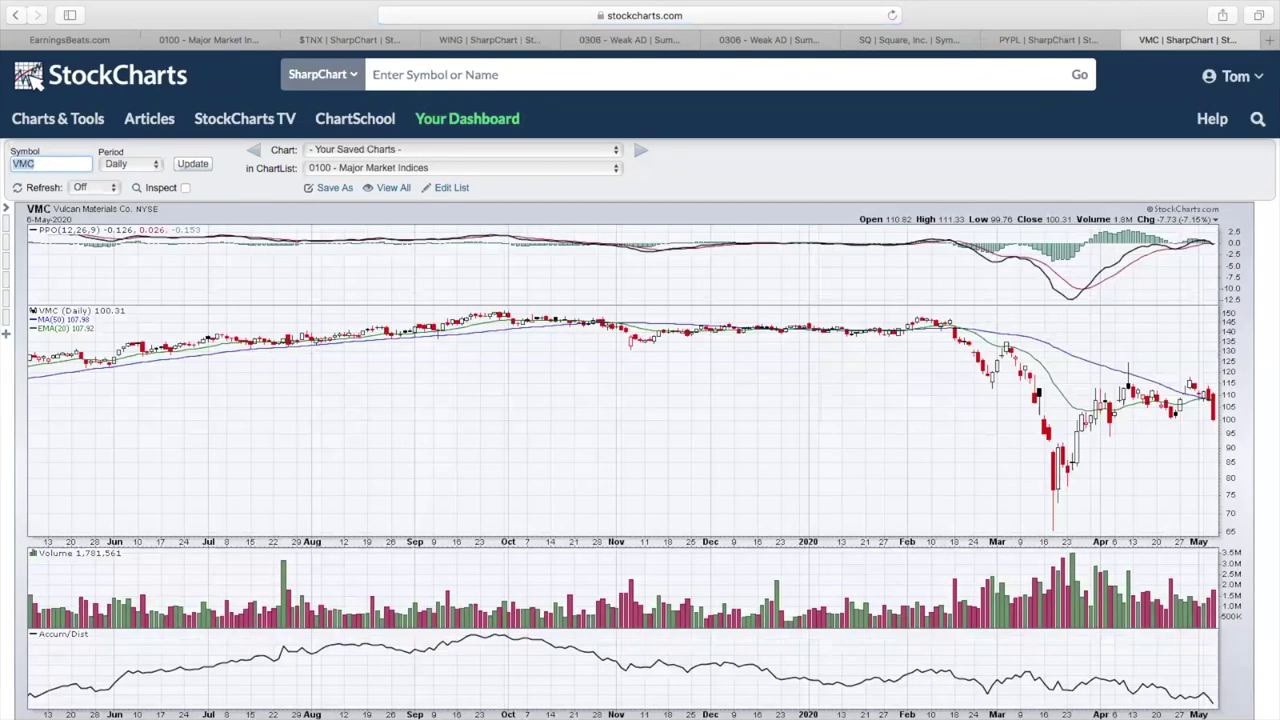